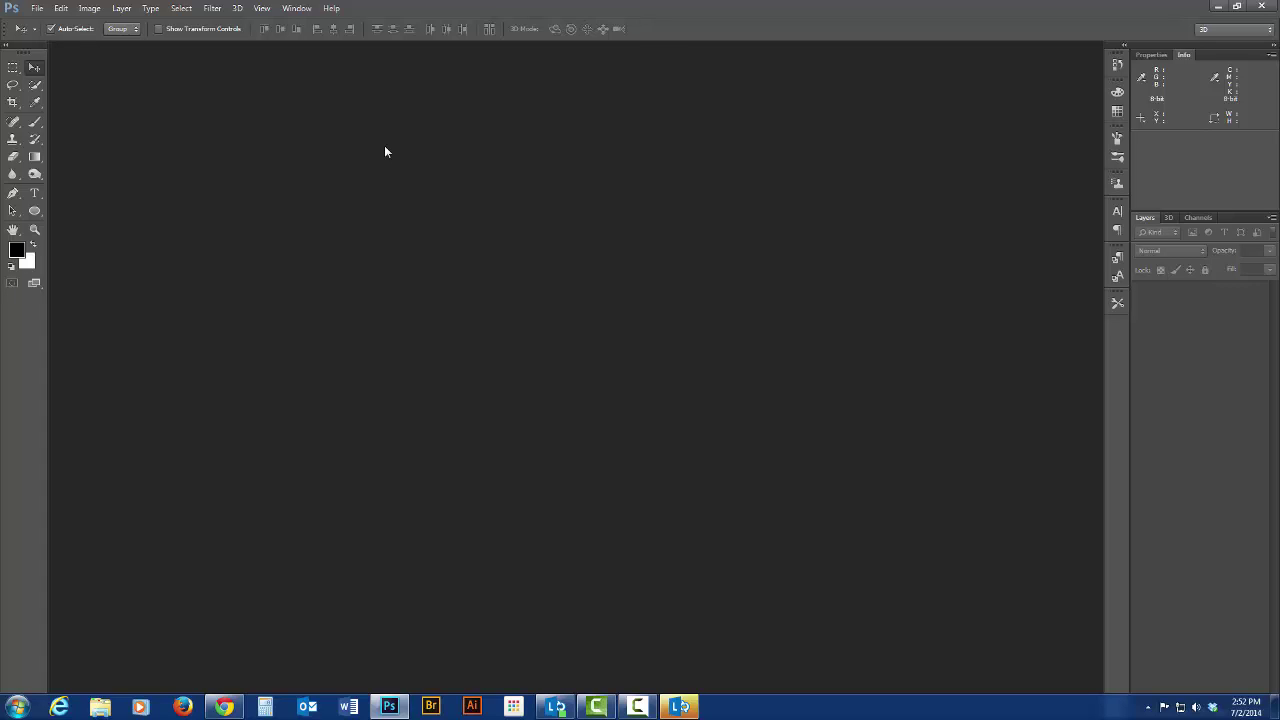
# Create a new 720 × 480 px document with a White background.
pyautogui.click(34, 9)
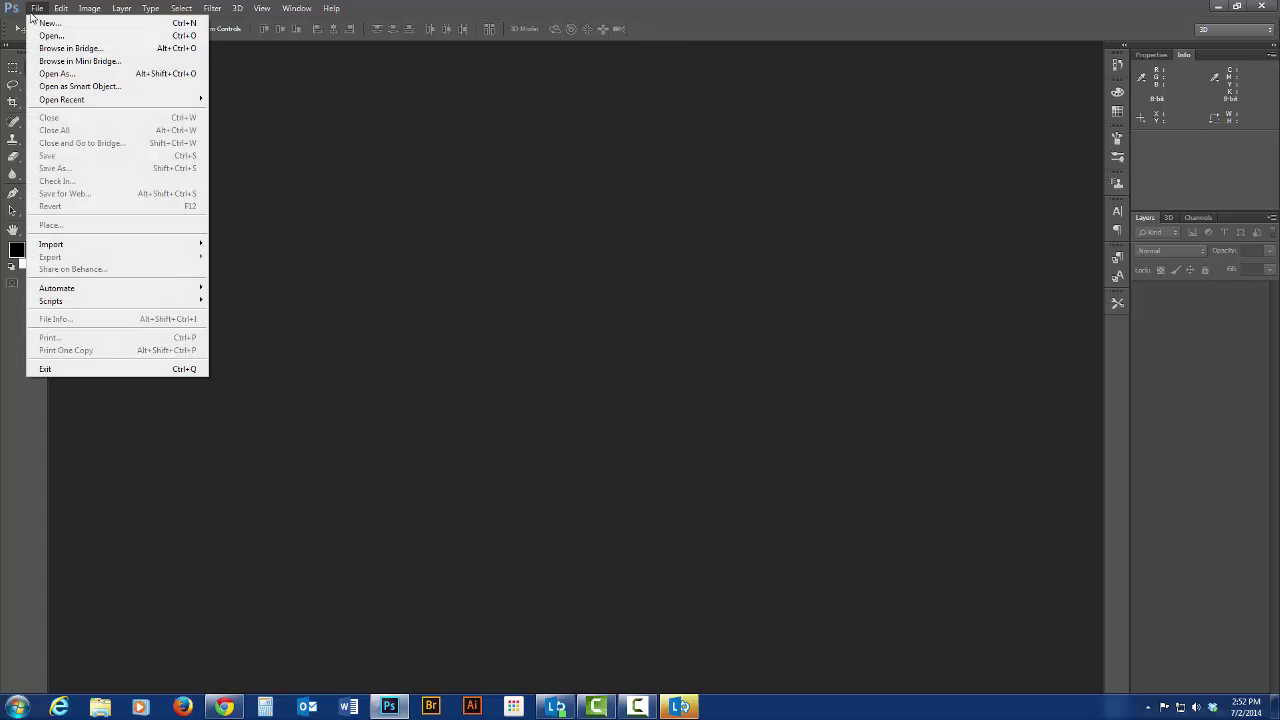
pyautogui.click(46, 22)
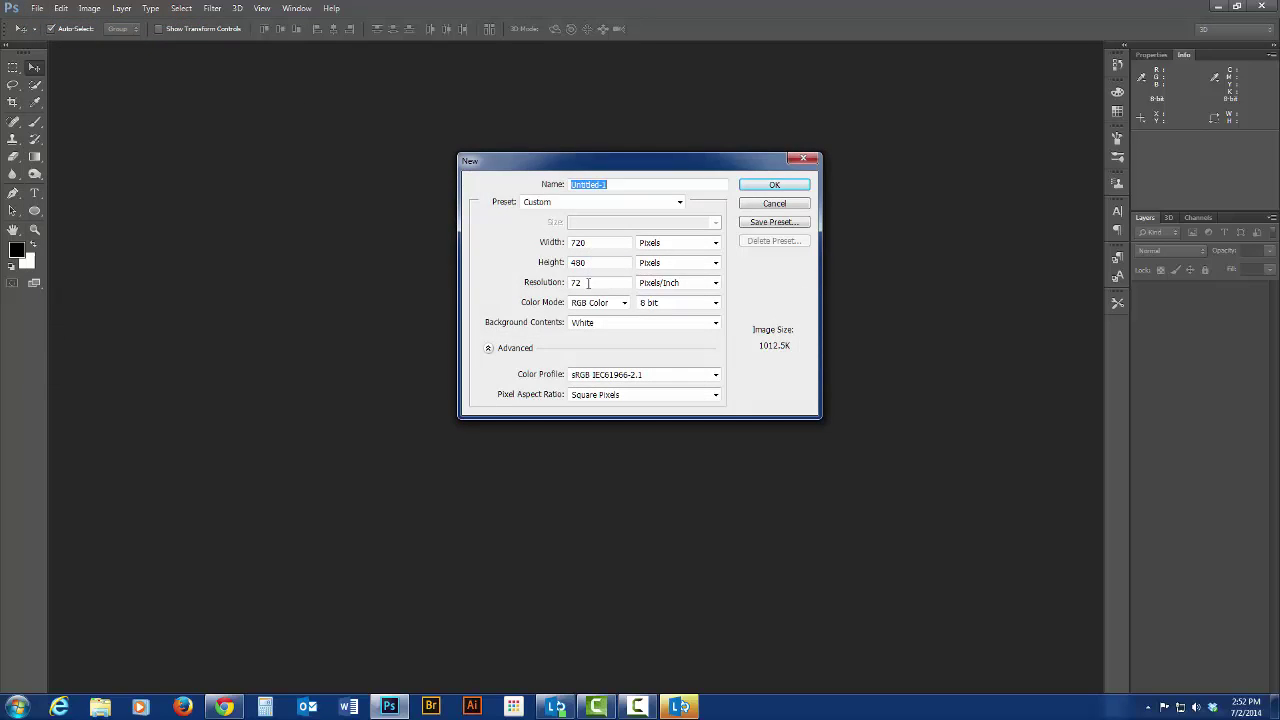
pyautogui.click(789, 187)
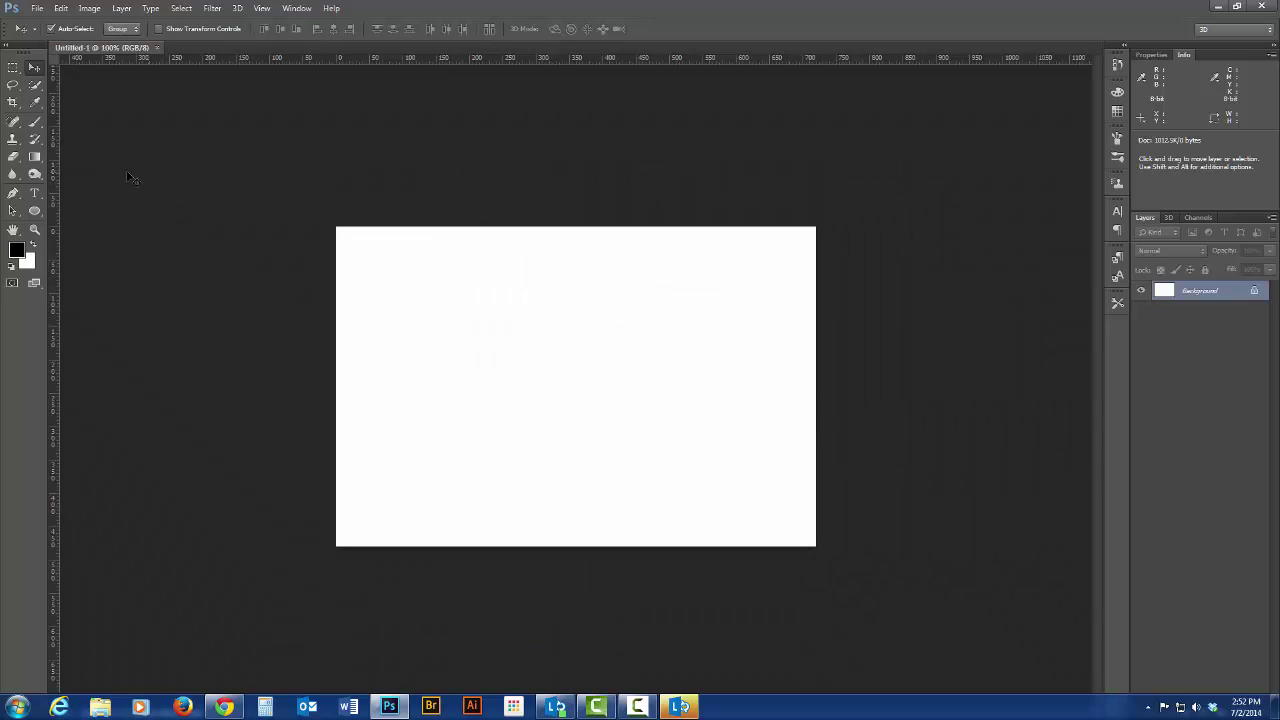
# Add the point text line 'Typesetting is easy.' with the Horizontal Type Tool and drag it down onto the canvas.
pyautogui.click(35, 194)
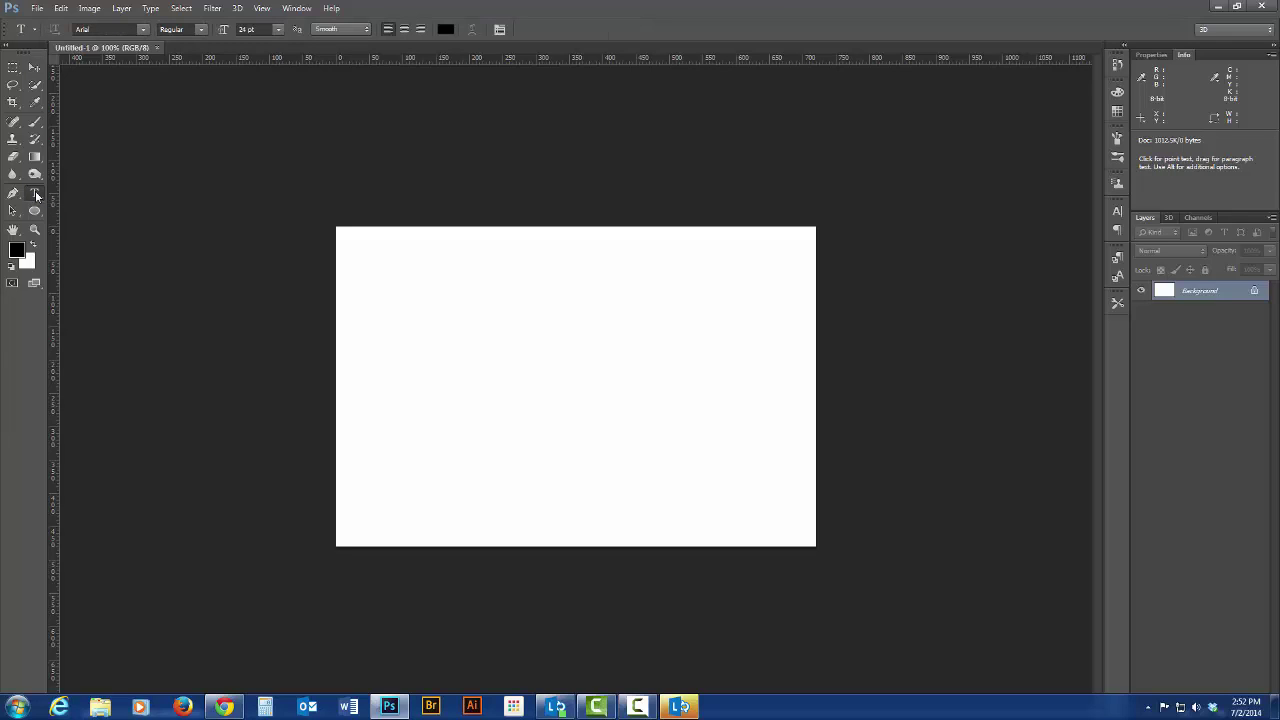
pyautogui.rightClick(36, 196)
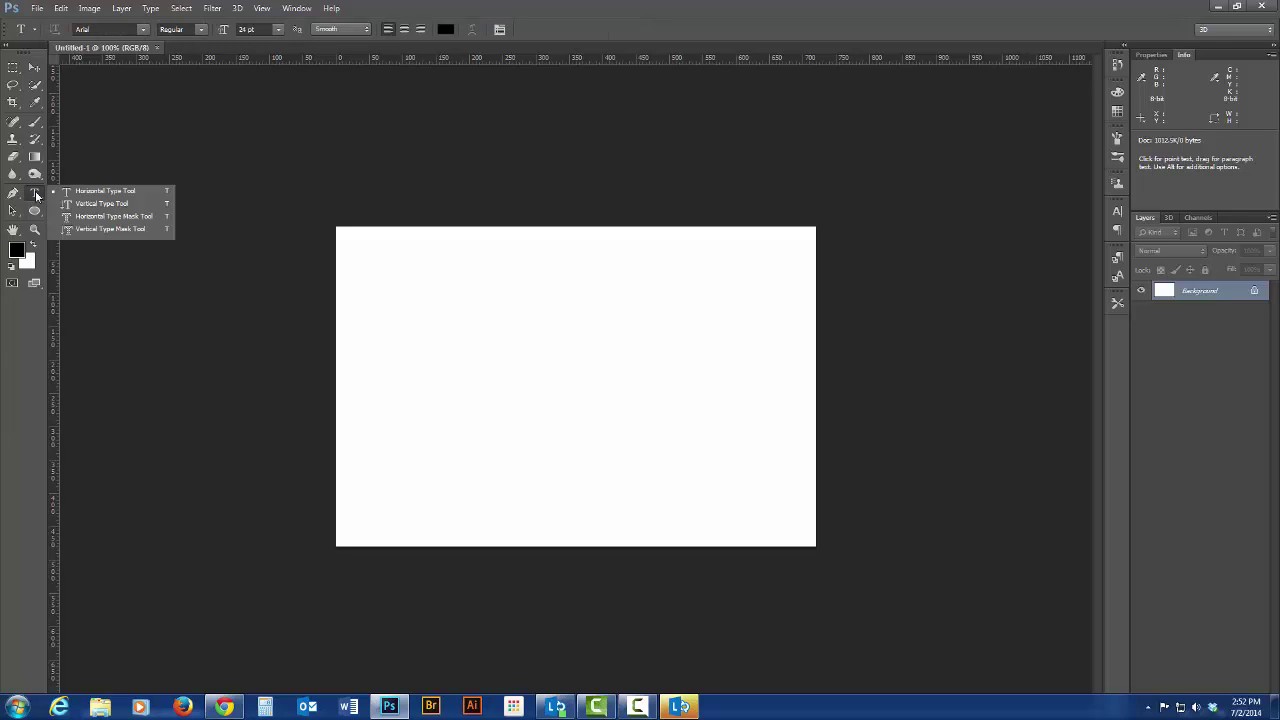
pyautogui.click(105, 191)
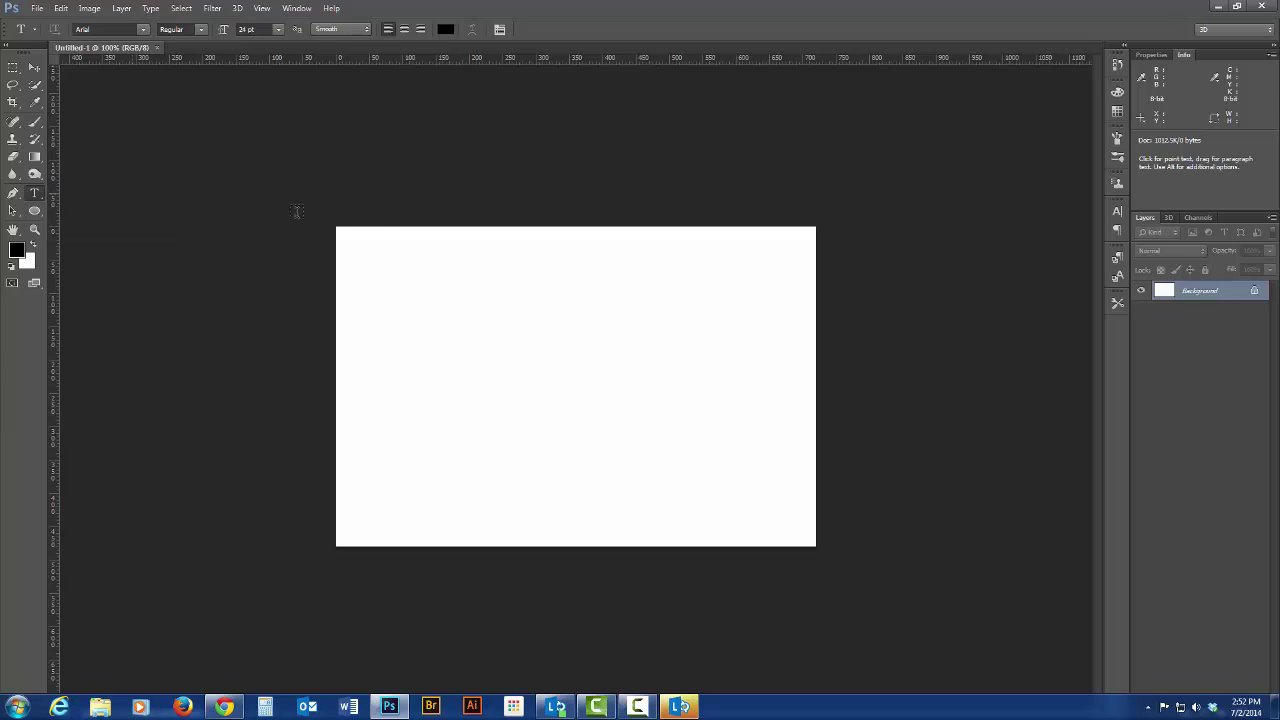
pyautogui.click(405, 270)
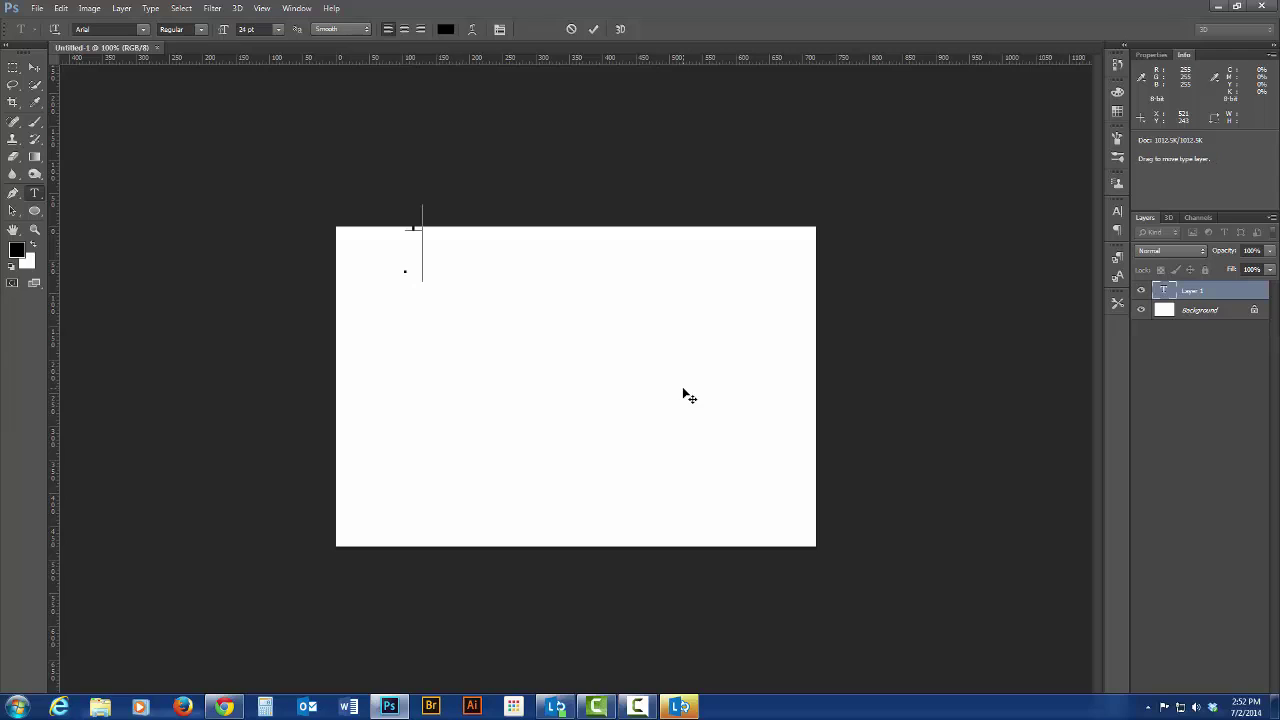
pyautogui.write('ypoootting is')
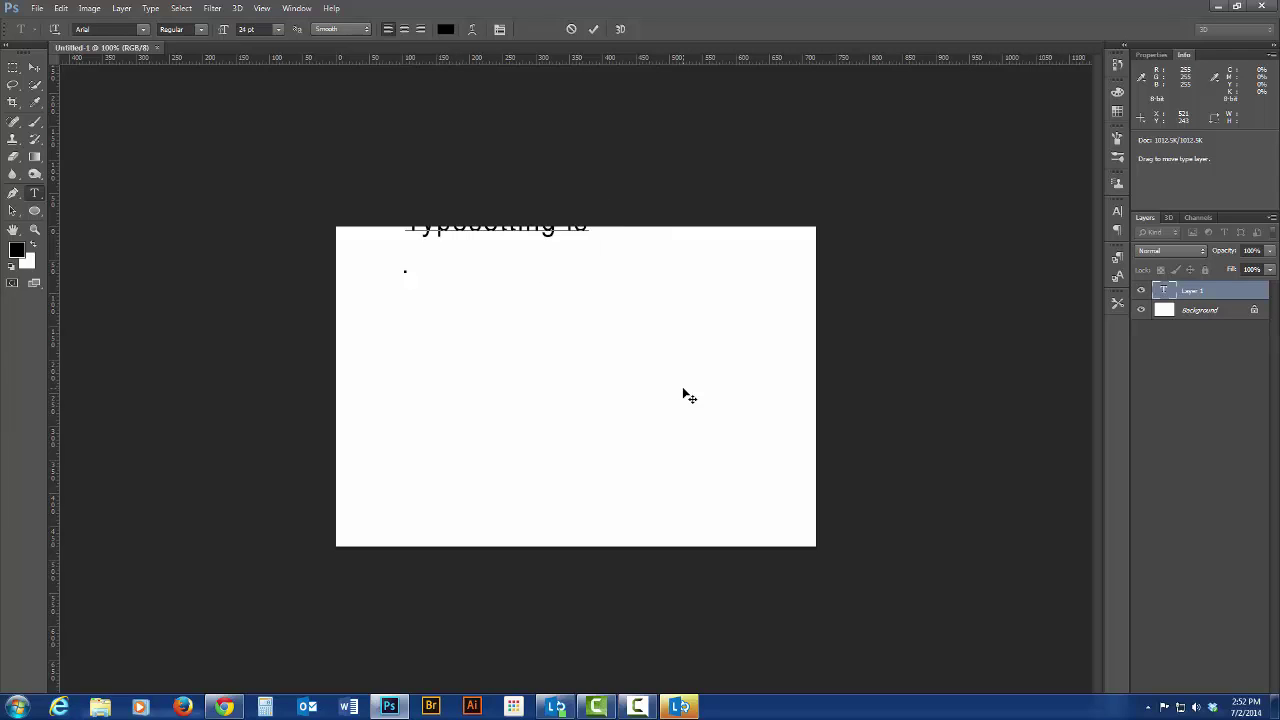
pyautogui.write(' easy.')
pyautogui.click(34, 67)
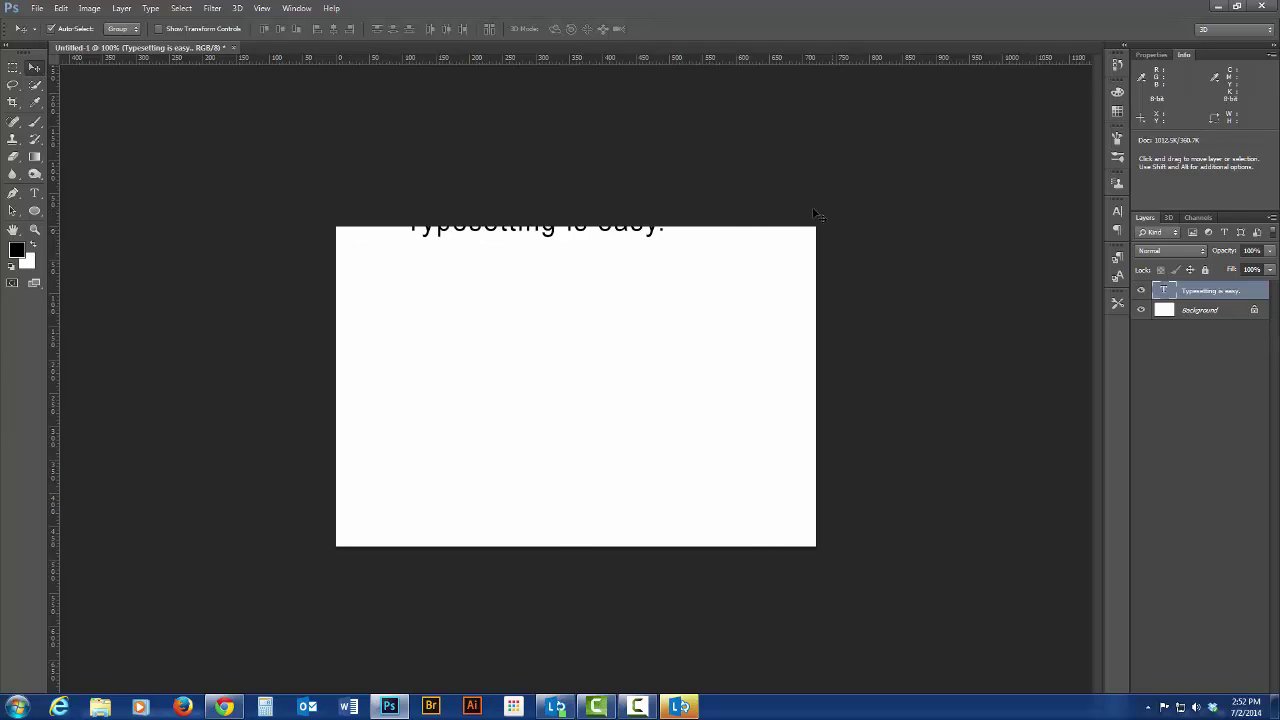
pyautogui.moveTo(521, 237); pyautogui.dragTo(511, 283)
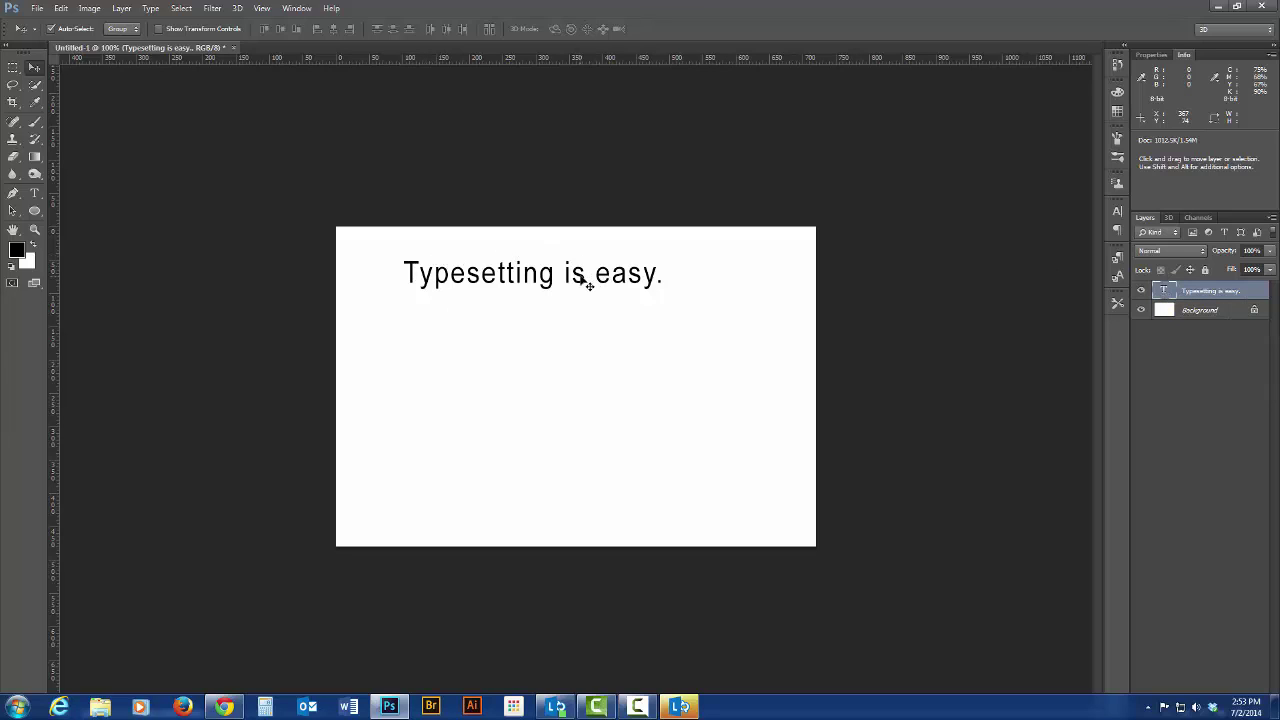
# Draw a paragraph text box below the heading, type 'I love to write in a' without the stray letter, and commit.
pyautogui.click(36, 198)
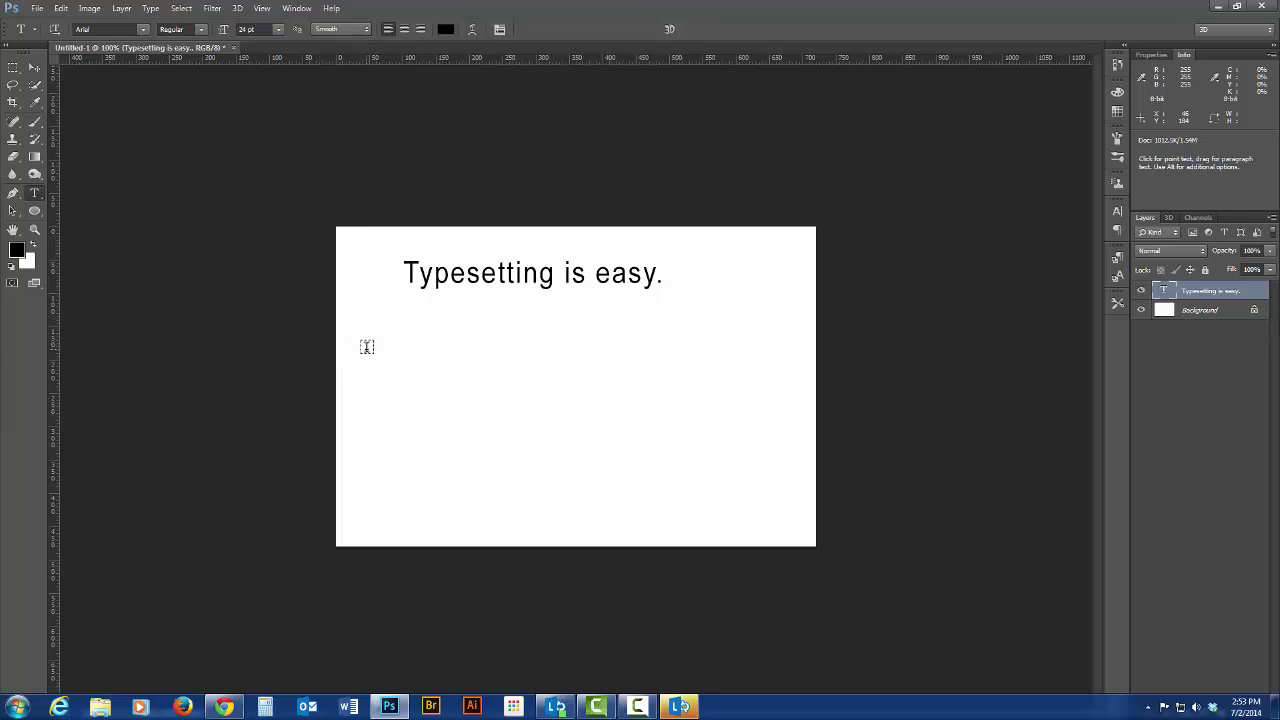
pyautogui.moveTo(366, 347); pyautogui.dragTo(628, 483)
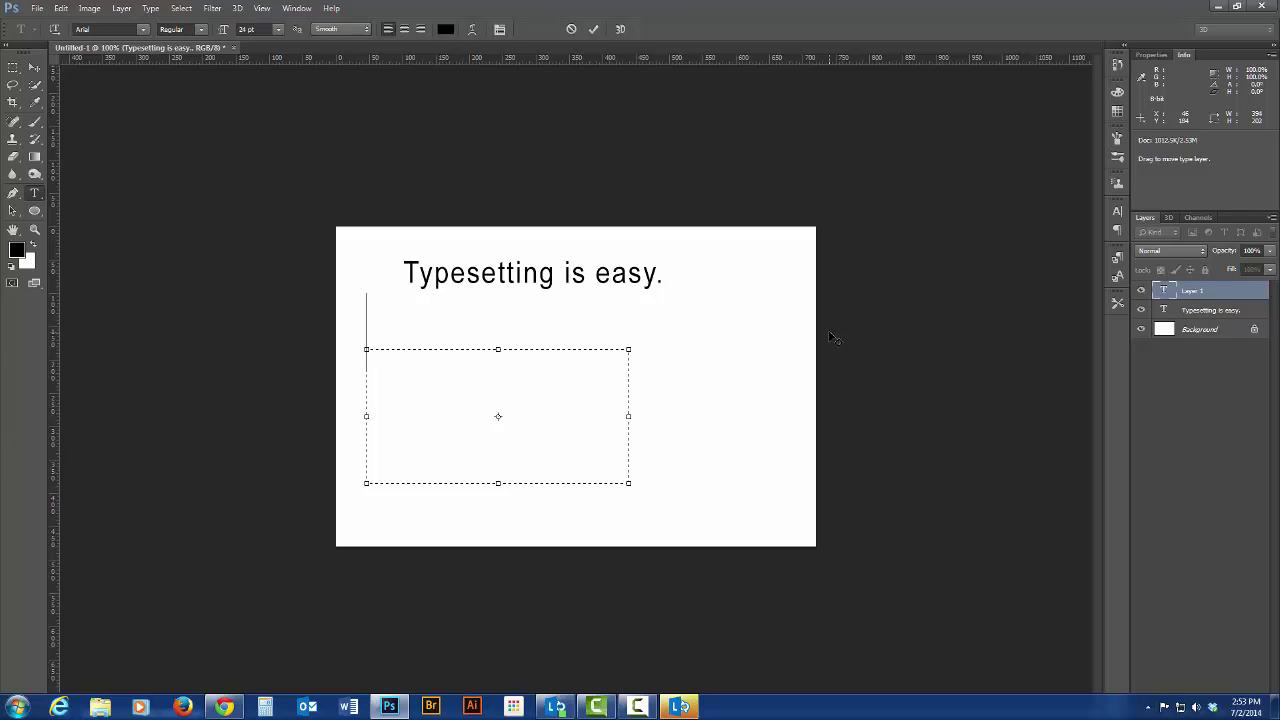
pyautogui.write('I')
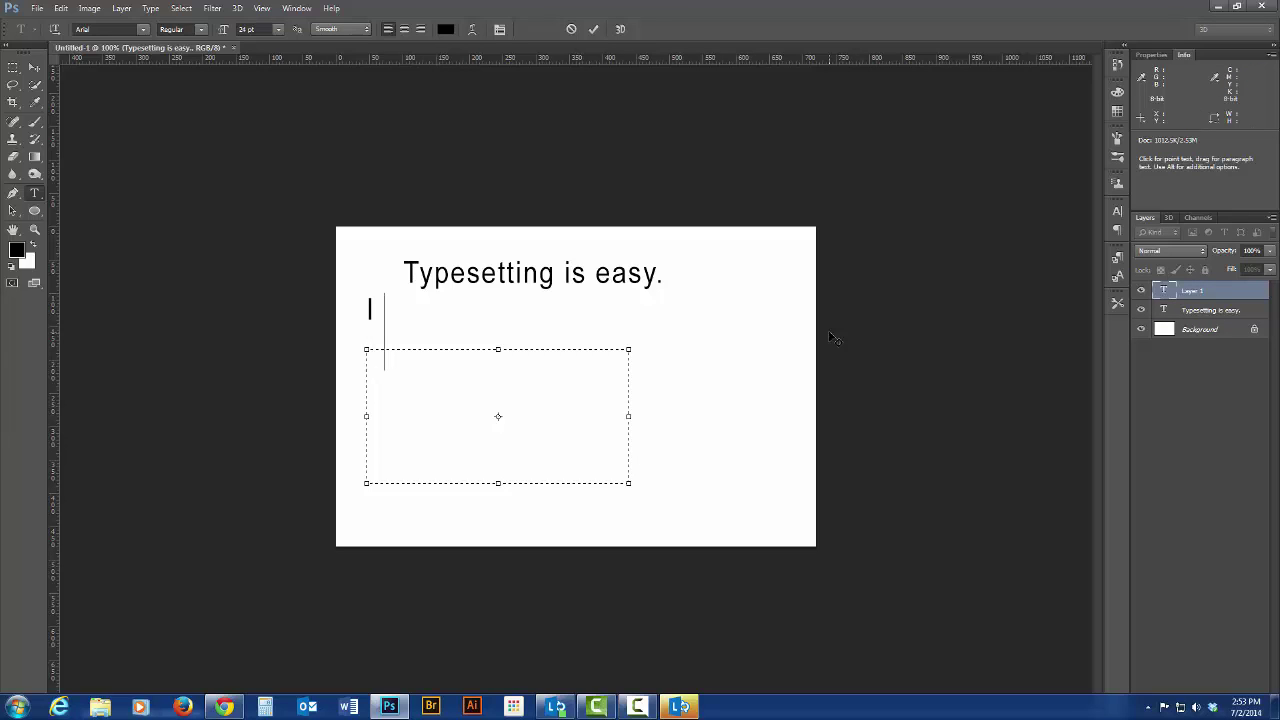
pyautogui.write(' love to')
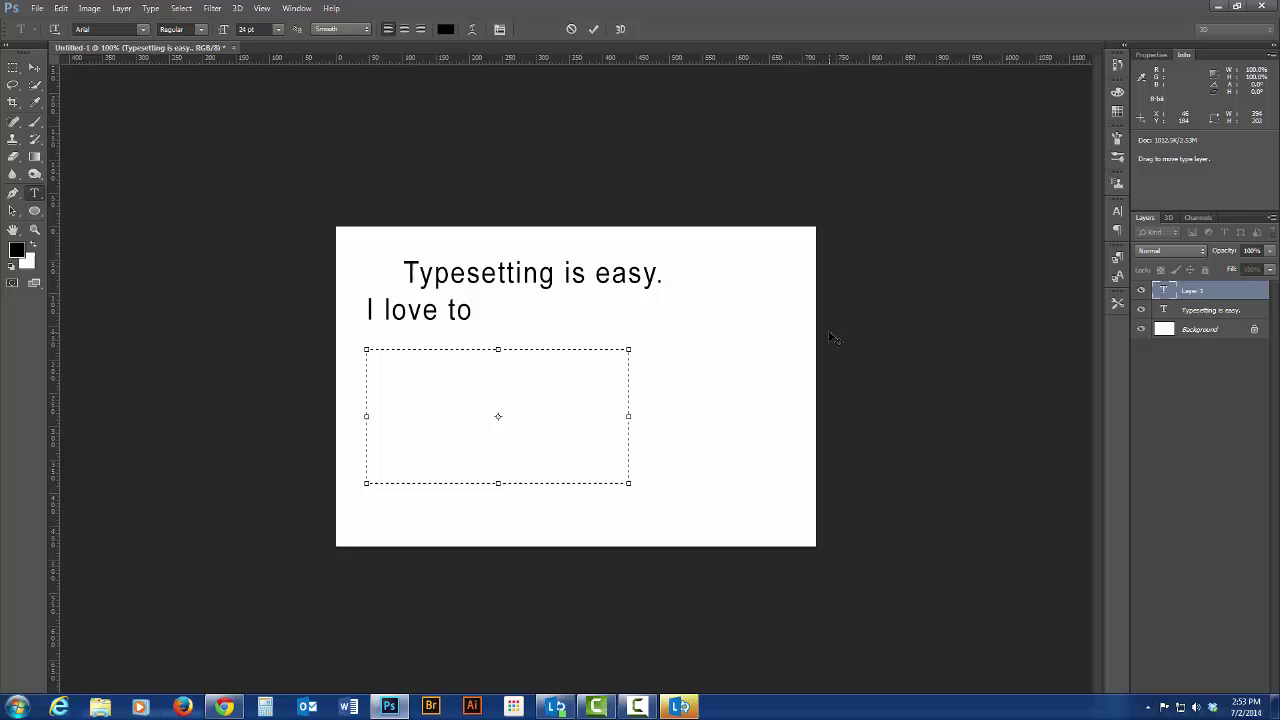
pyautogui.write(' write ')
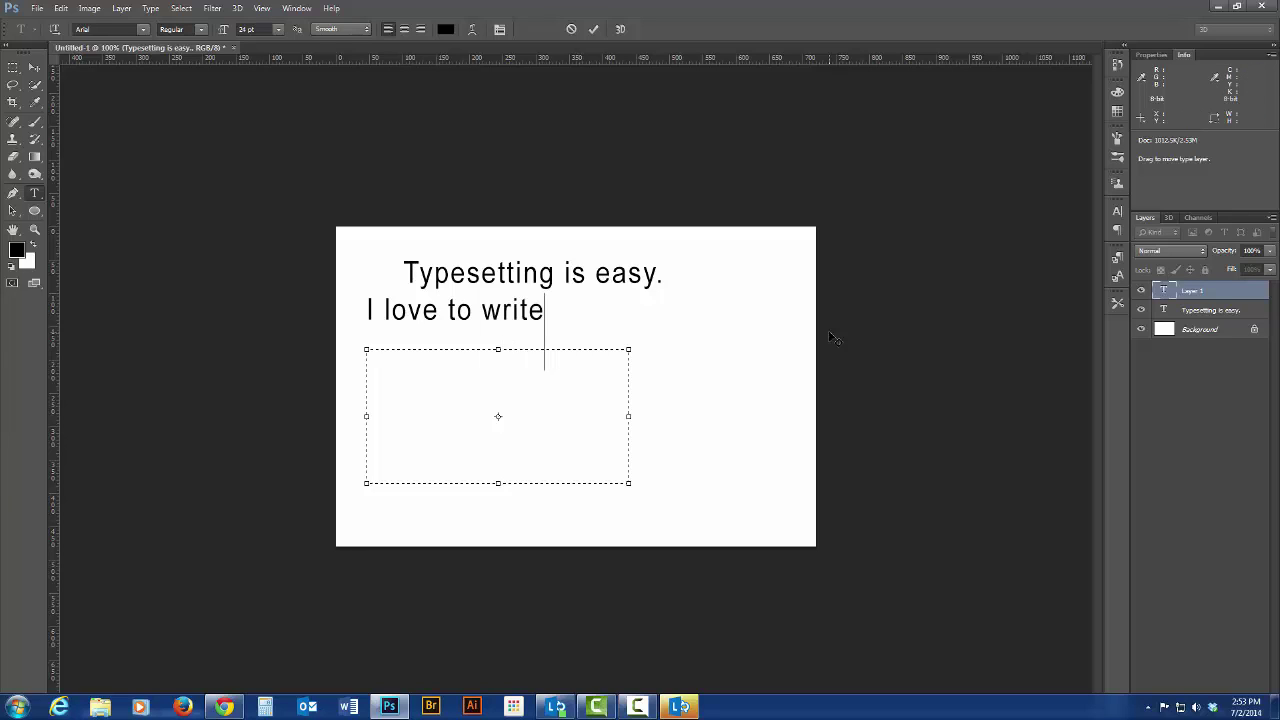
pyautogui.write('in a t')
pyautogui.press('BackSpace')
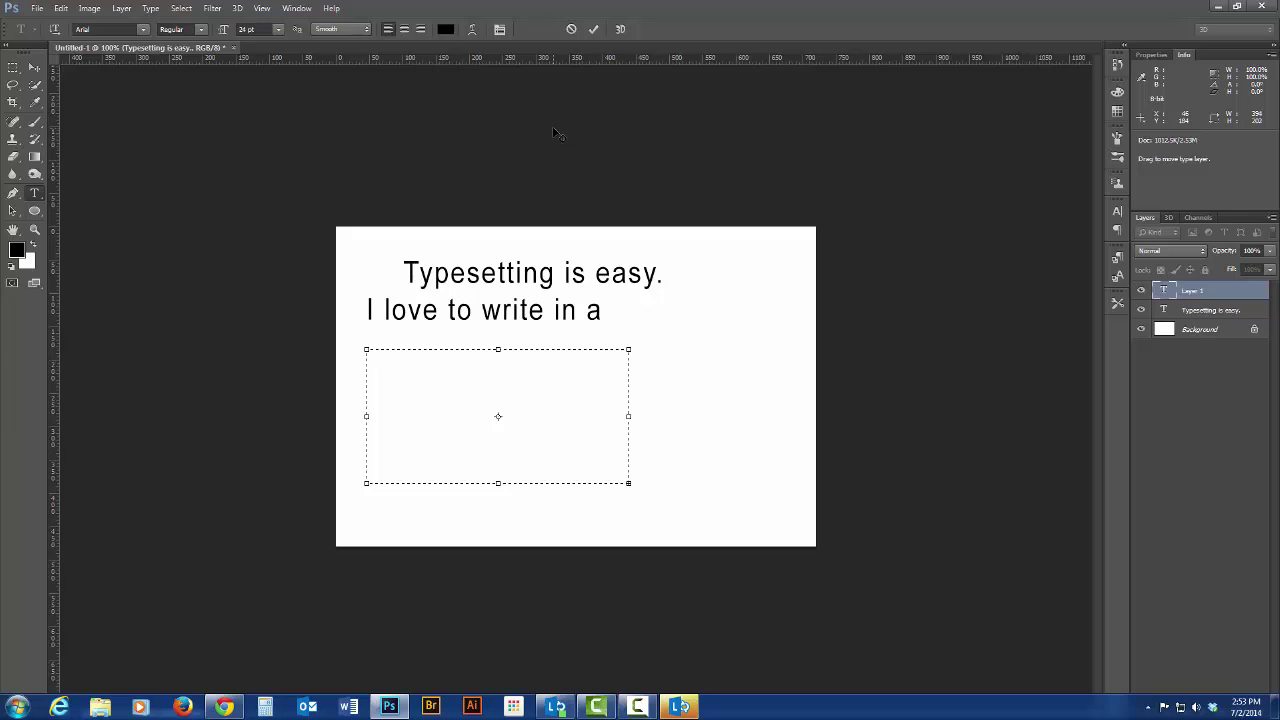
pyautogui.click(34, 67)
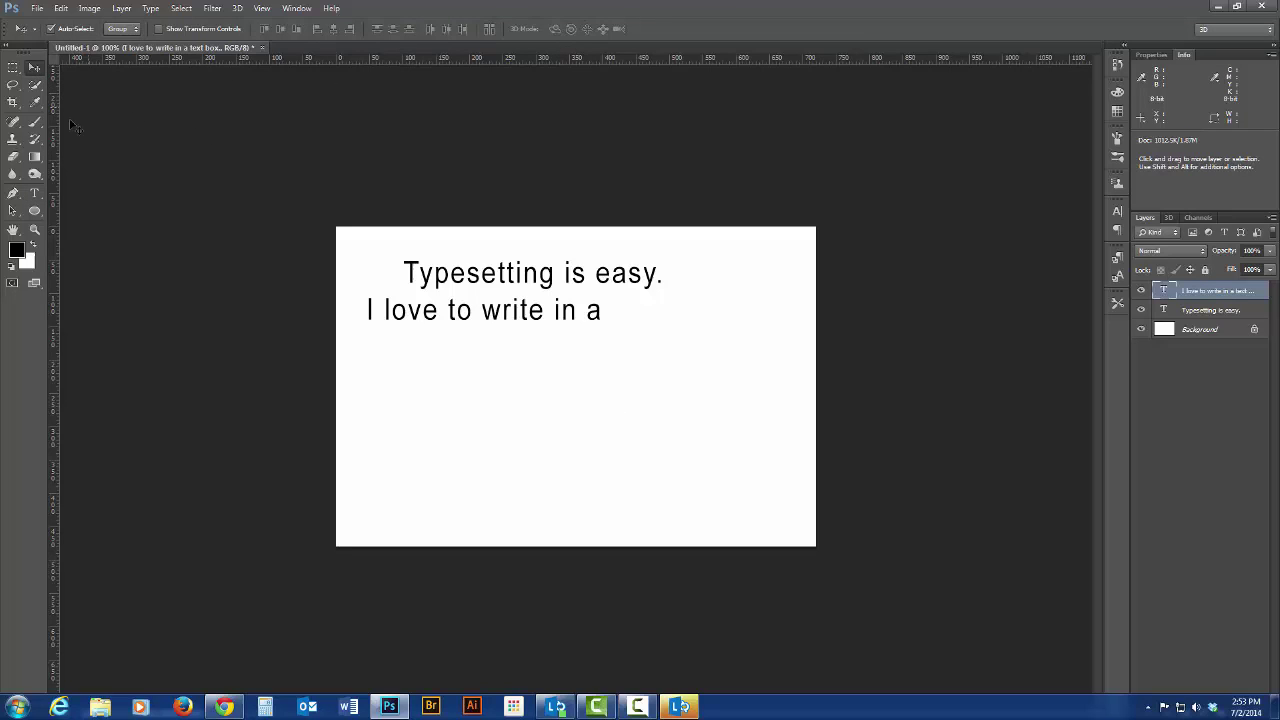
# Show the Character panel for the paragraph text and check its font style list without changing it.
pyautogui.click(34, 193)
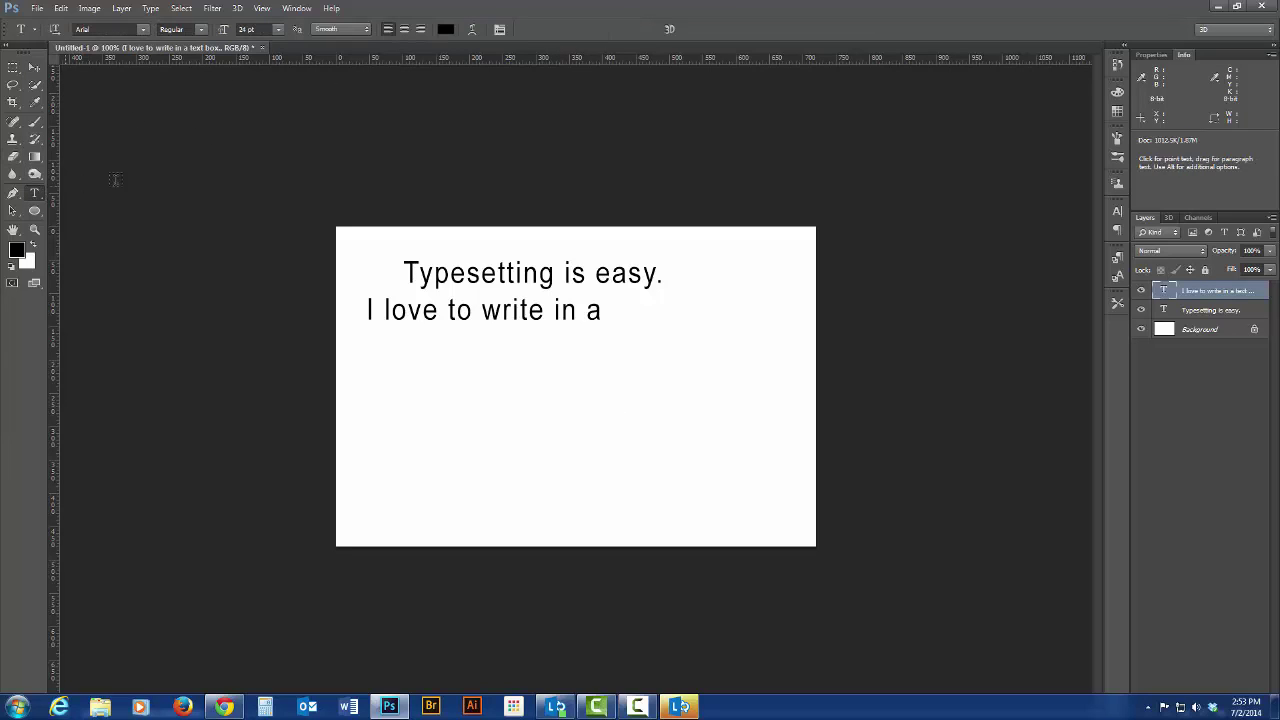
pyautogui.click(499, 29)
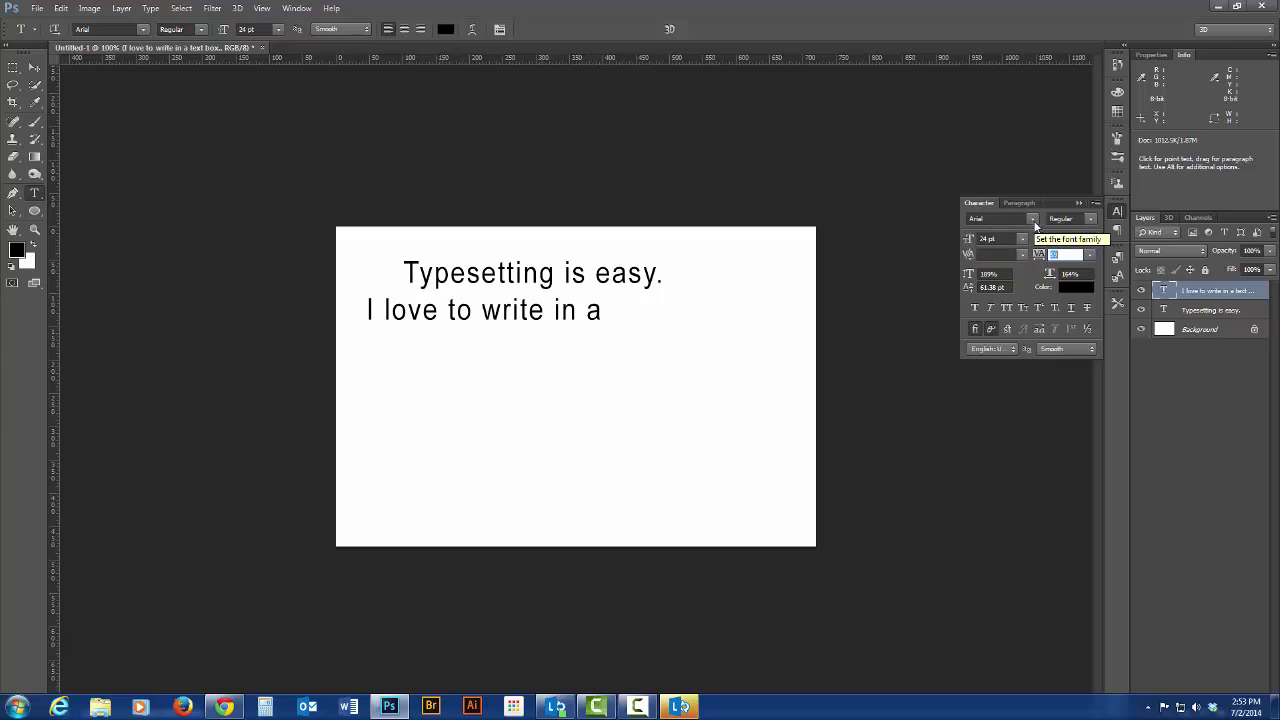
pyautogui.click(1076, 219)
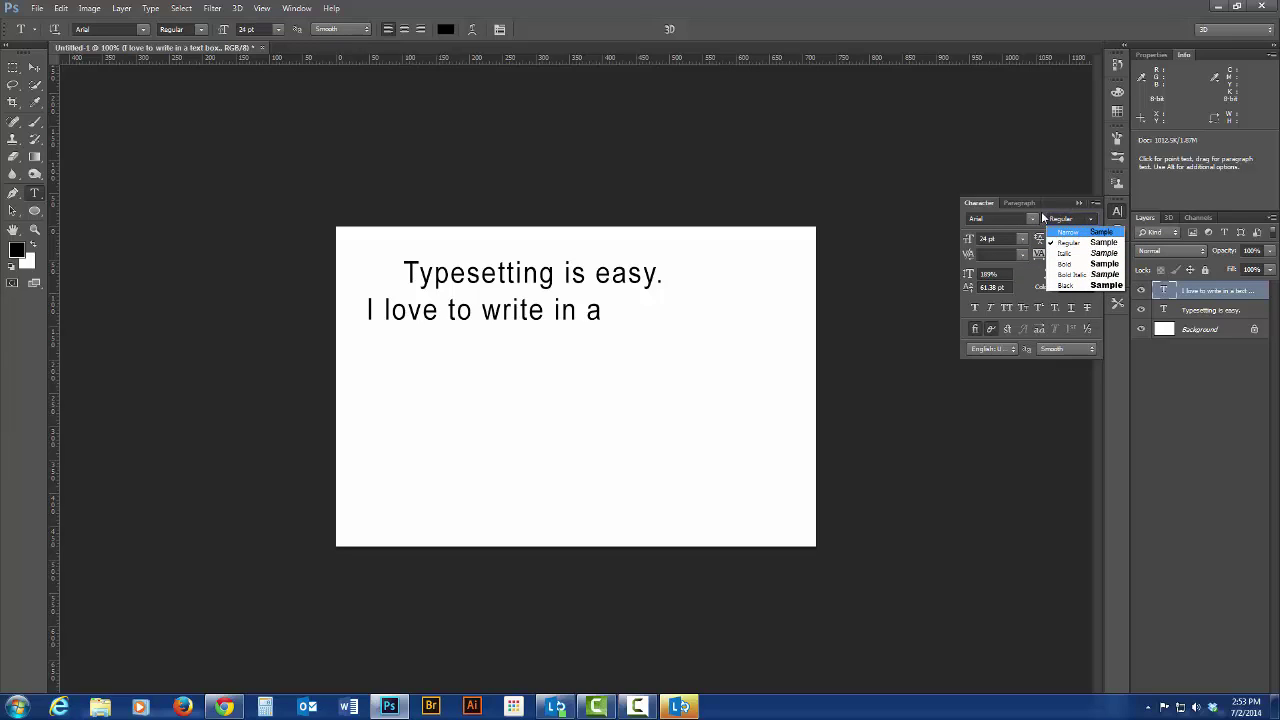
pyautogui.click(1043, 217)
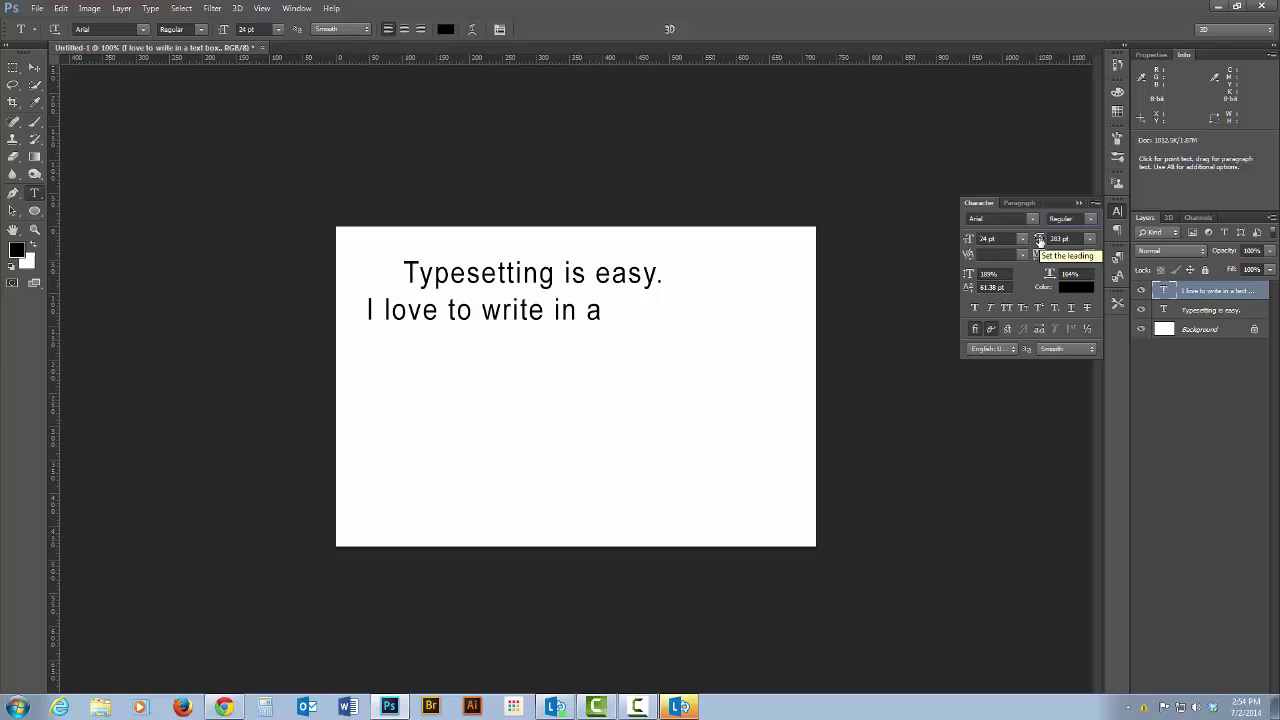
# Set the paragraph leading to Auto and nudge the paragraph text slightly right and down.
pyautogui.click(1090, 243)
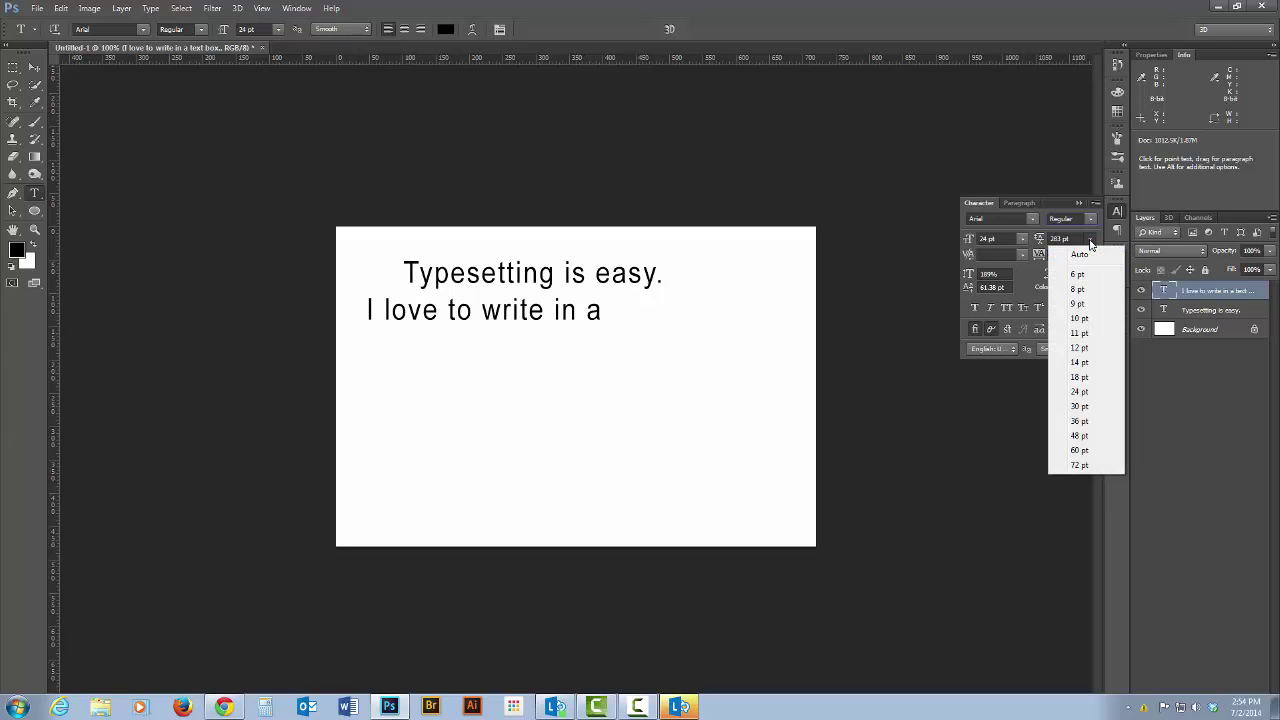
pyautogui.click(1078, 252)
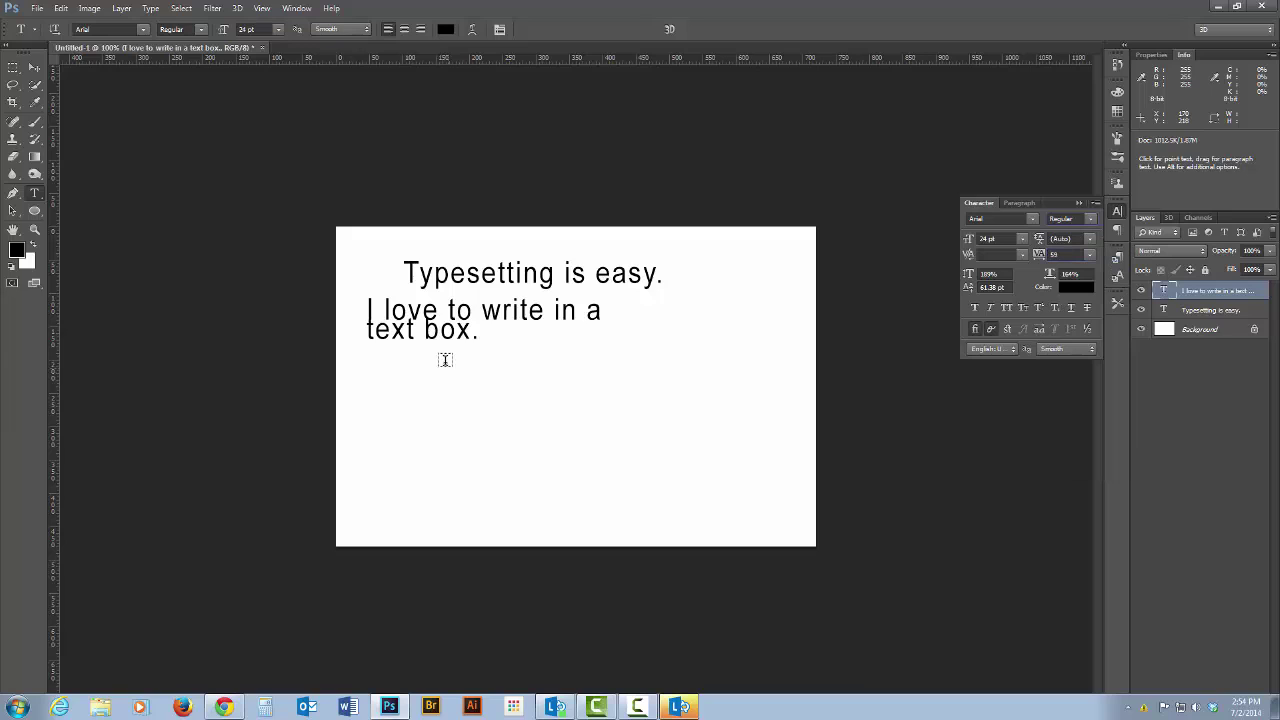
pyautogui.click(35, 67)
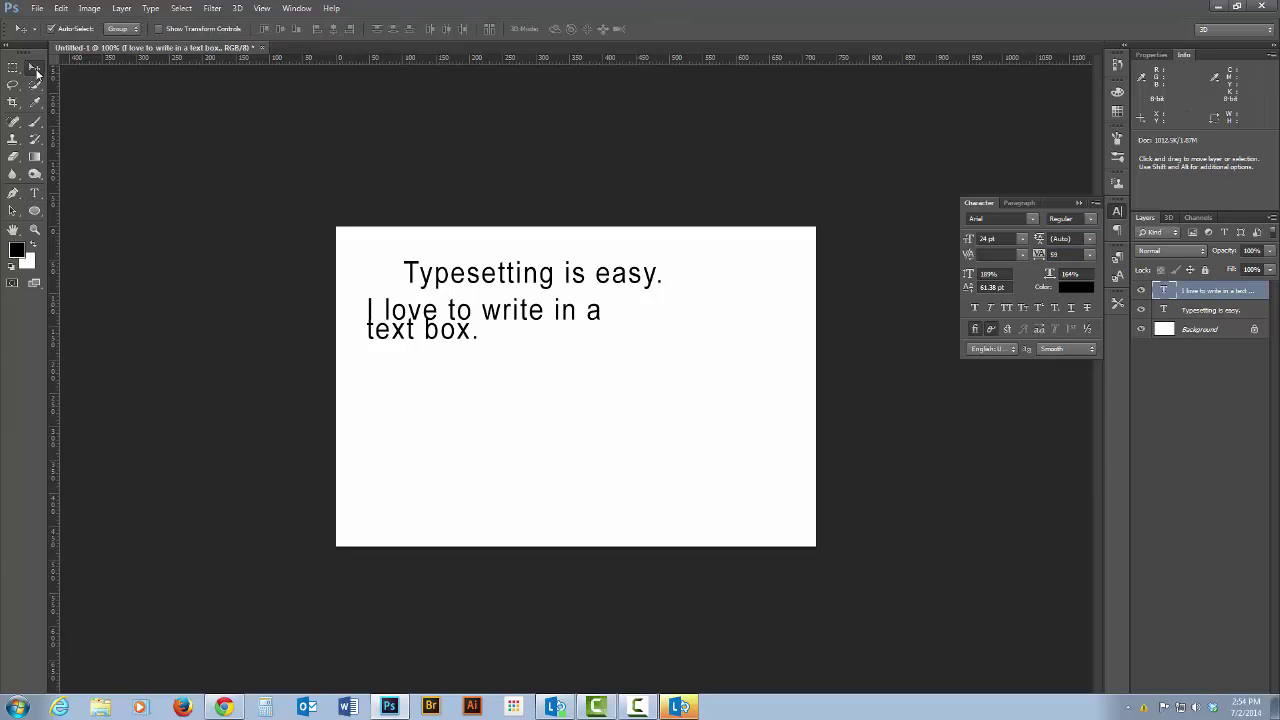
pyautogui.moveTo(424, 312); pyautogui.dragTo(436, 326)
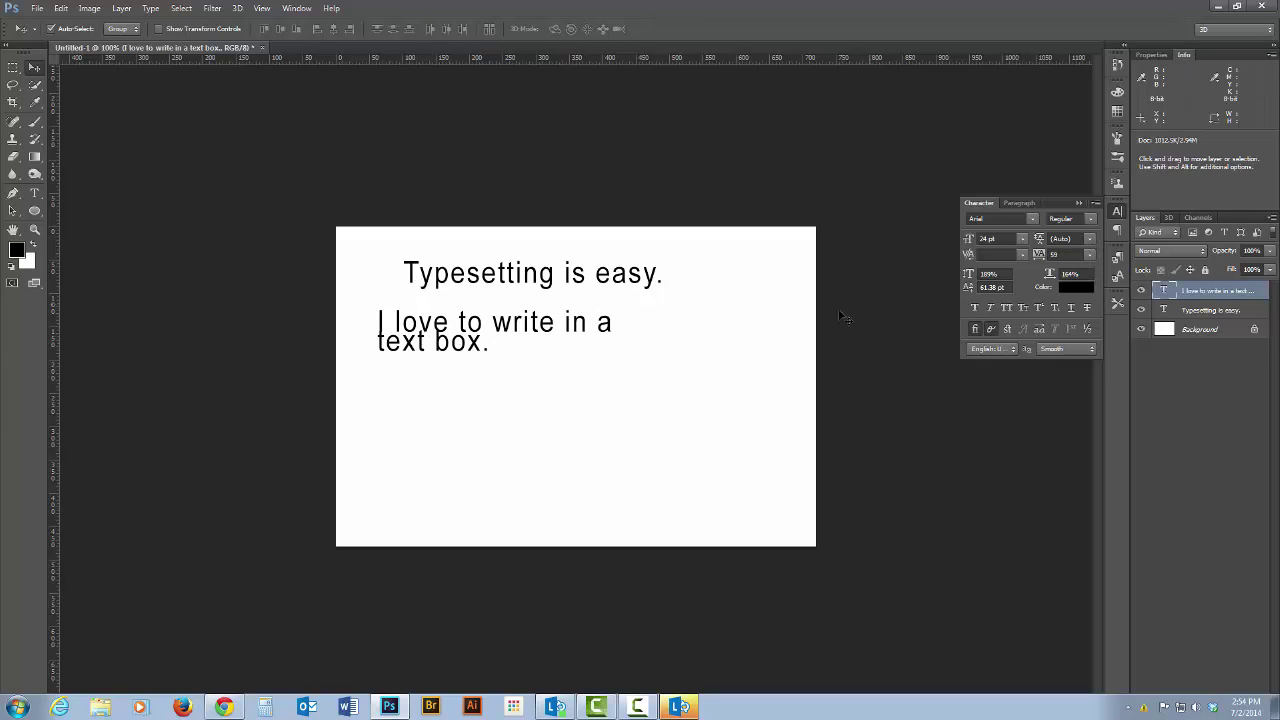
# Enter 50 pt in the Character panel's Leading field.
pyautogui.click(1076, 238)
pyautogui.moveTo(1040, 240); pyautogui.dragTo(1041, 241)
pyautogui.scroll(5, 1084, 240)
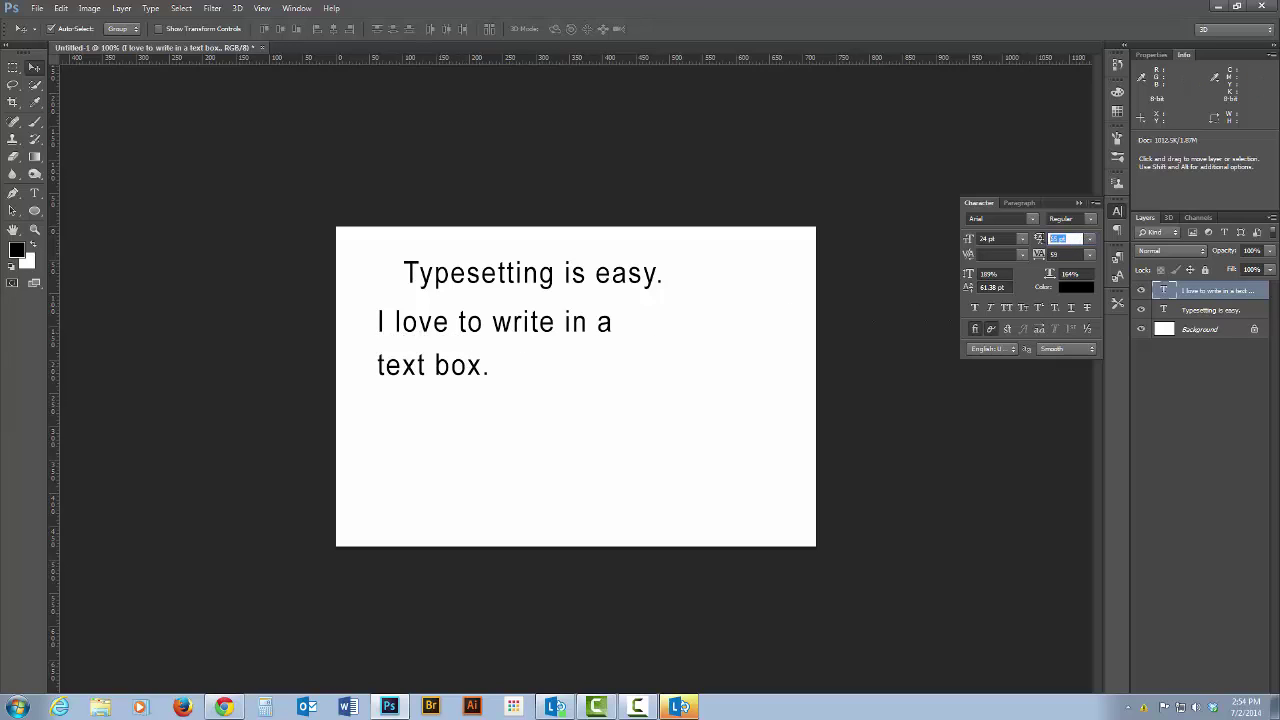
pyautogui.write('50')
pyautogui.press('Return')
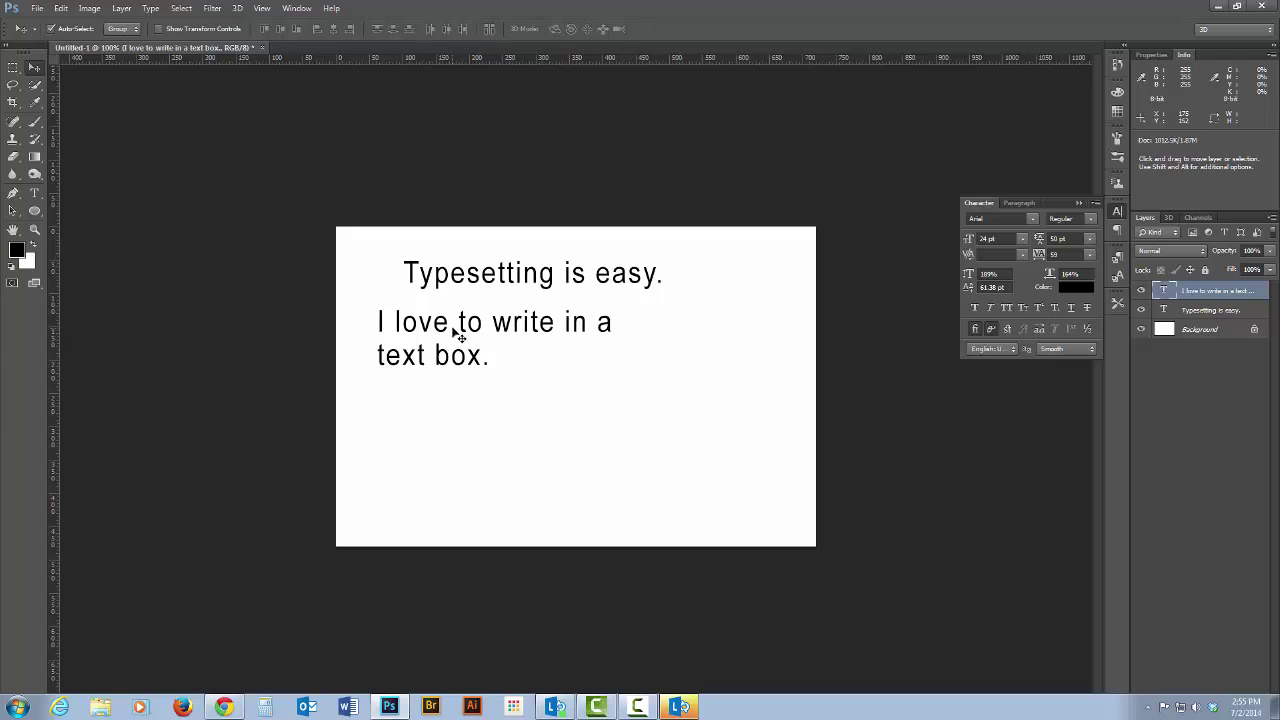
# Free-transform the paragraph text by dragging its bottom-right handle to resize and narrow it, then commit.
pyautogui.hotkey('ctrl', 't')
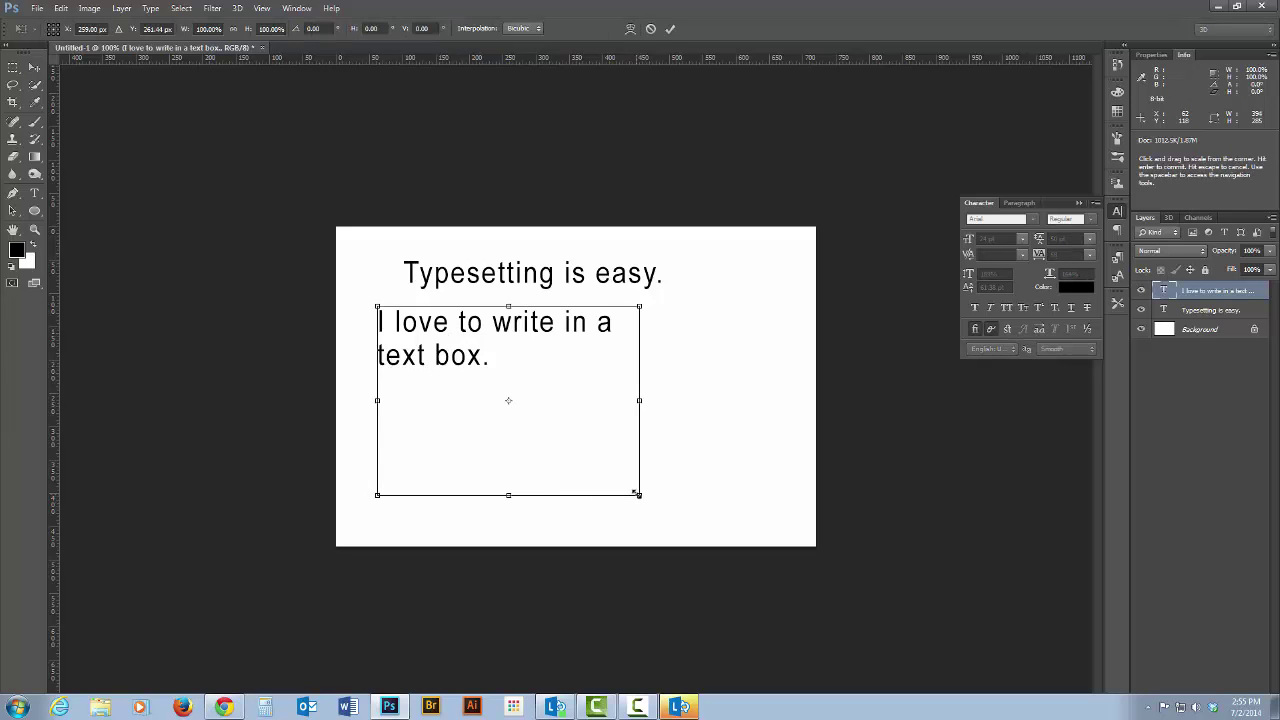
pyautogui.moveTo(637, 494)
pyautogui.mouseDown()
pyautogui.moveTo(716, 506)
pyautogui.moveTo(685, 539)
pyautogui.moveTo(541, 428)
pyautogui.moveTo(429, 372)
pyautogui.moveTo(526, 377)
pyautogui.moveTo(691, 480)
pyautogui.moveTo(557, 449)
pyautogui.moveTo(525, 391)
pyautogui.moveTo(614, 442)
pyautogui.moveTo(624, 475)
pyautogui.mouseUp()
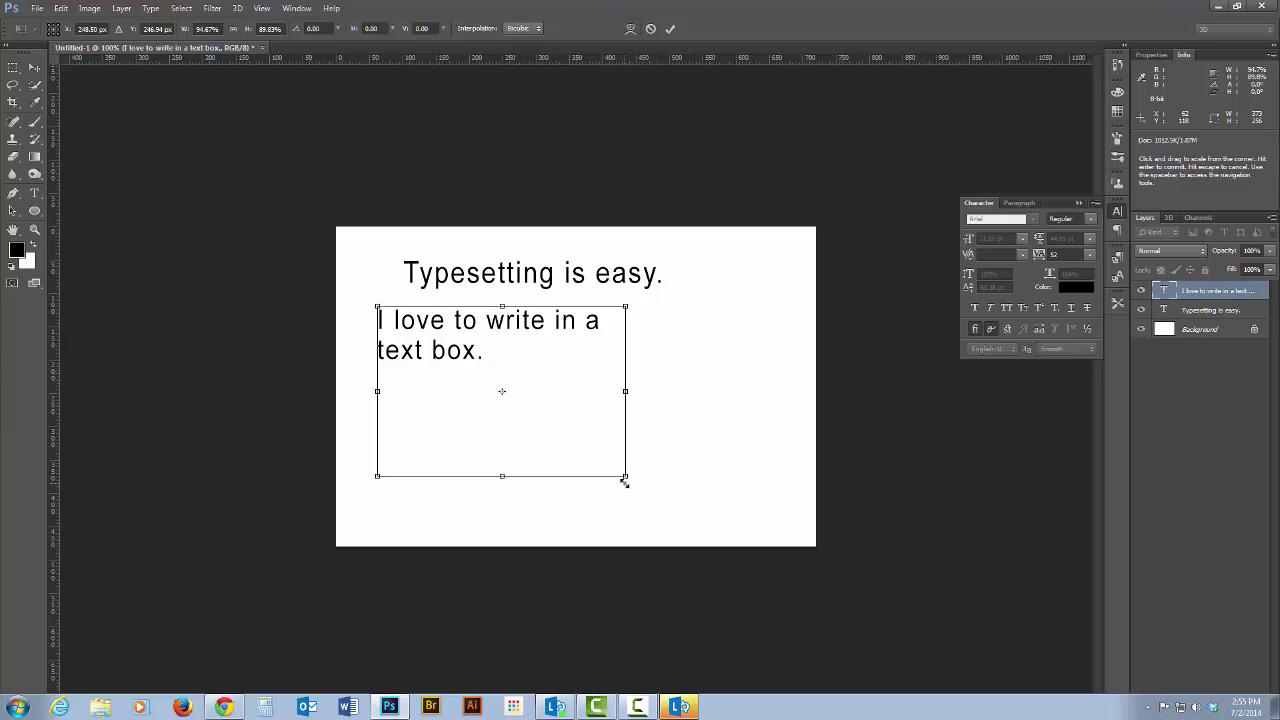
pyautogui.moveTo(626, 477)
pyautogui.mouseDown()
pyautogui.moveTo(634, 368)
pyautogui.moveTo(518, 449)
pyautogui.moveTo(488, 449)
pyautogui.moveTo(677, 484)
pyautogui.moveTo(480, 391)
pyautogui.moveTo(637, 466)
pyautogui.moveTo(557, 445)
pyautogui.moveTo(650, 473)
pyautogui.mouseUp()
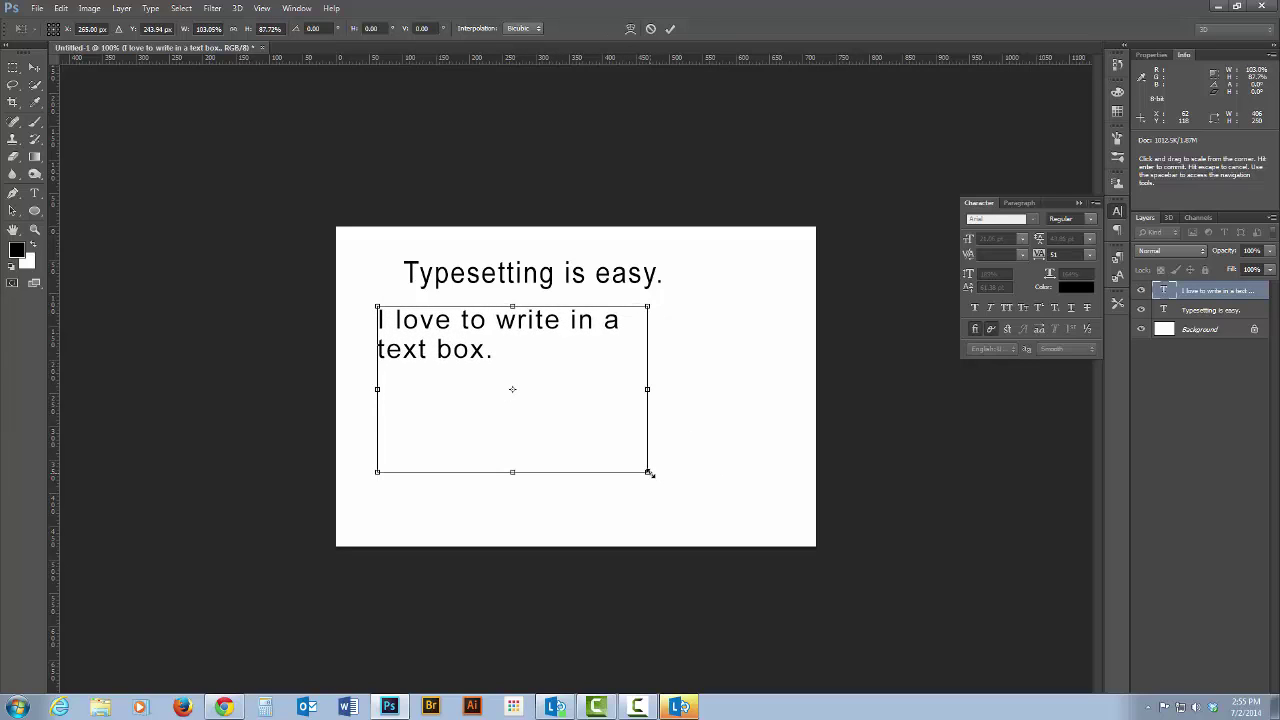
pyautogui.press('Return')
pyautogui.click(478, 277)
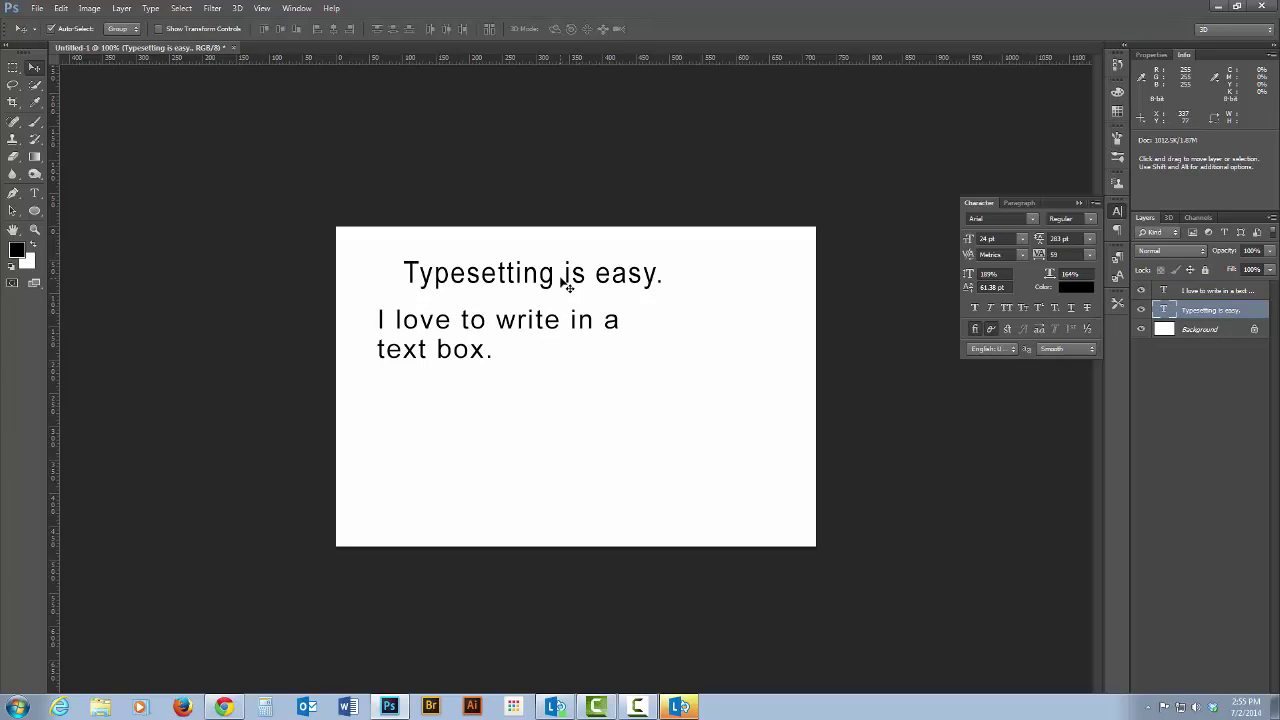
# Free-transform the headline to about 111% width and 126% height, dismissing the apply prompt.
pyautogui.hotkey('ctrl', 't')
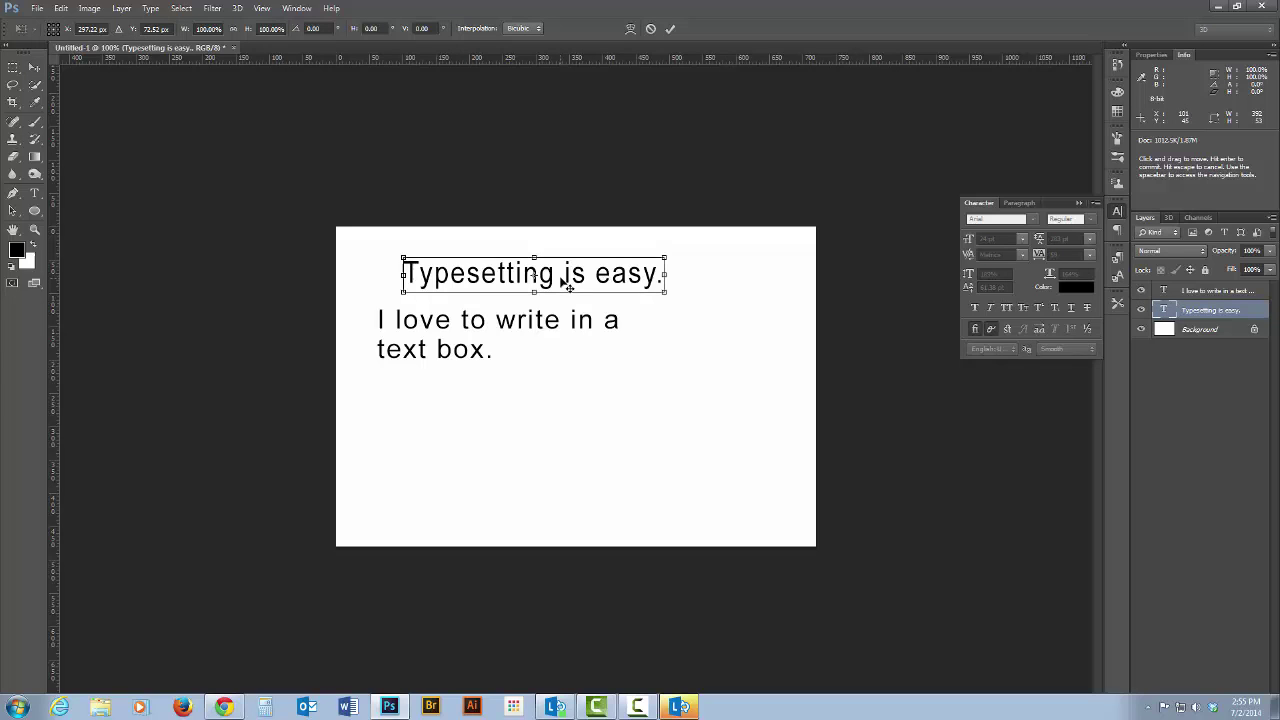
pyautogui.moveTo(533, 291)
pyautogui.mouseDown()
pyautogui.moveTo(543, 384)
pyautogui.moveTo(544, 299)
pyautogui.mouseUp()
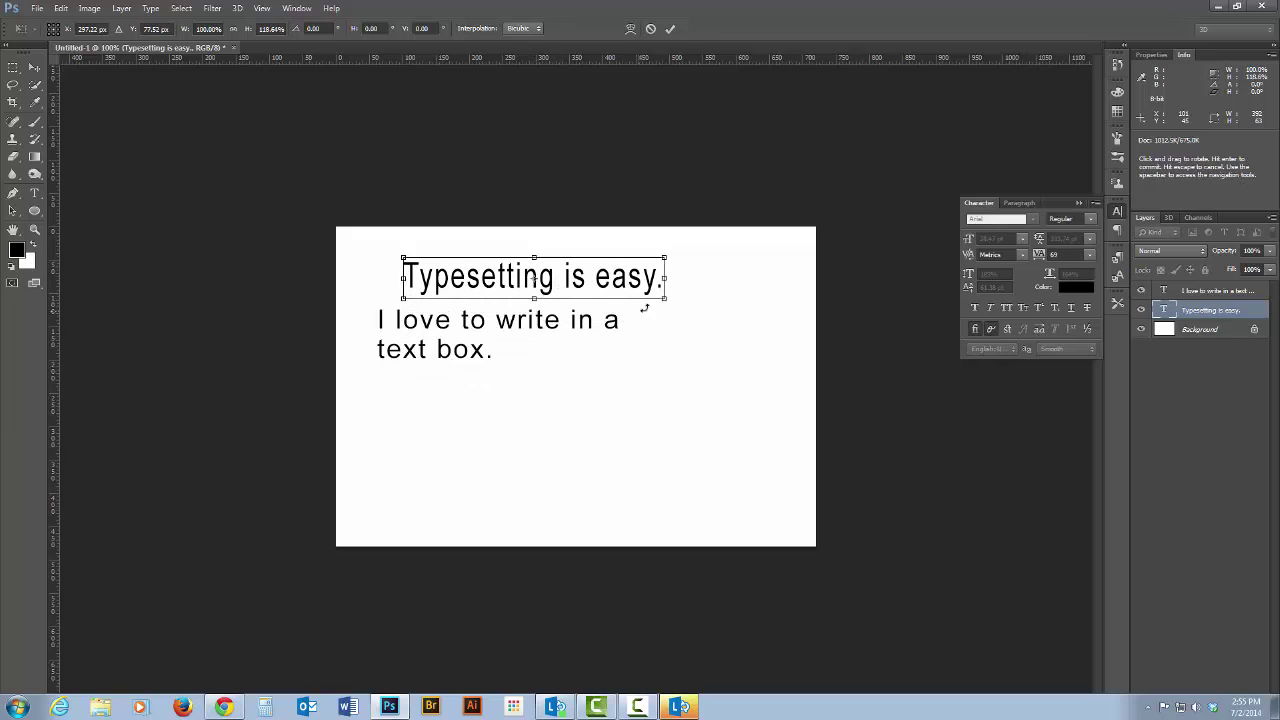
pyautogui.moveTo(665, 298); pyautogui.dragTo(695, 301)
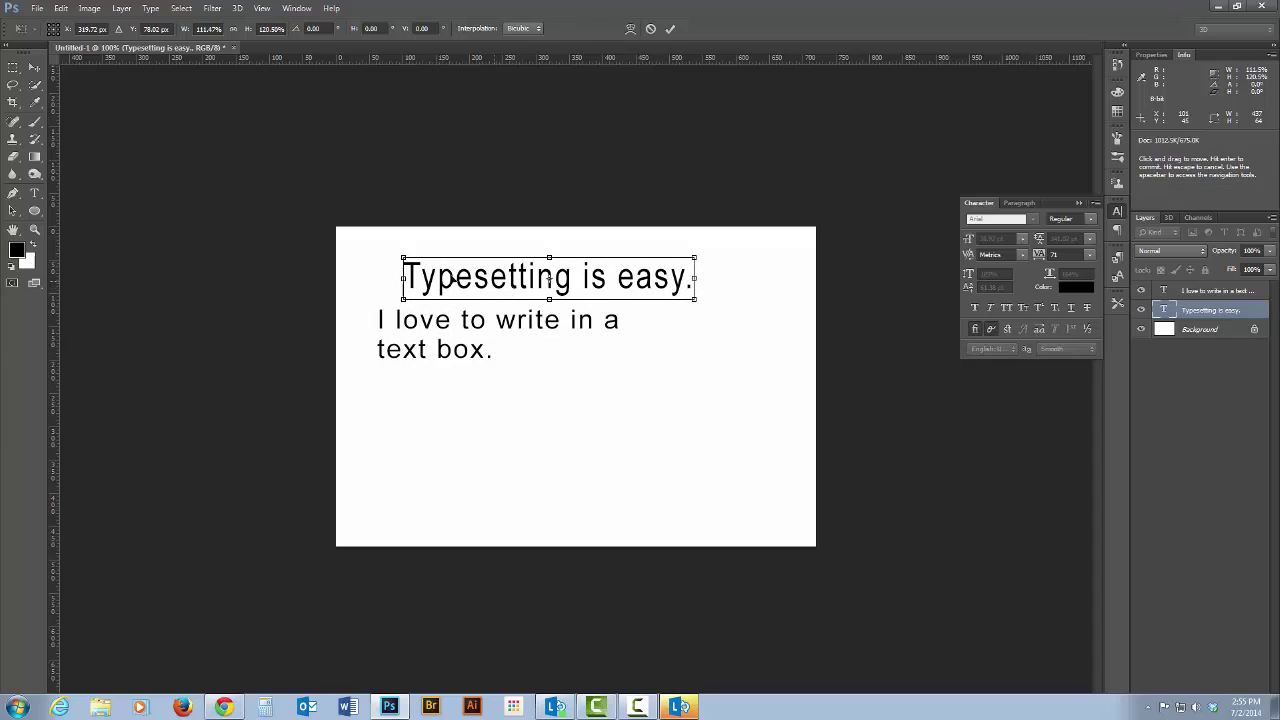
pyautogui.click(34, 67)
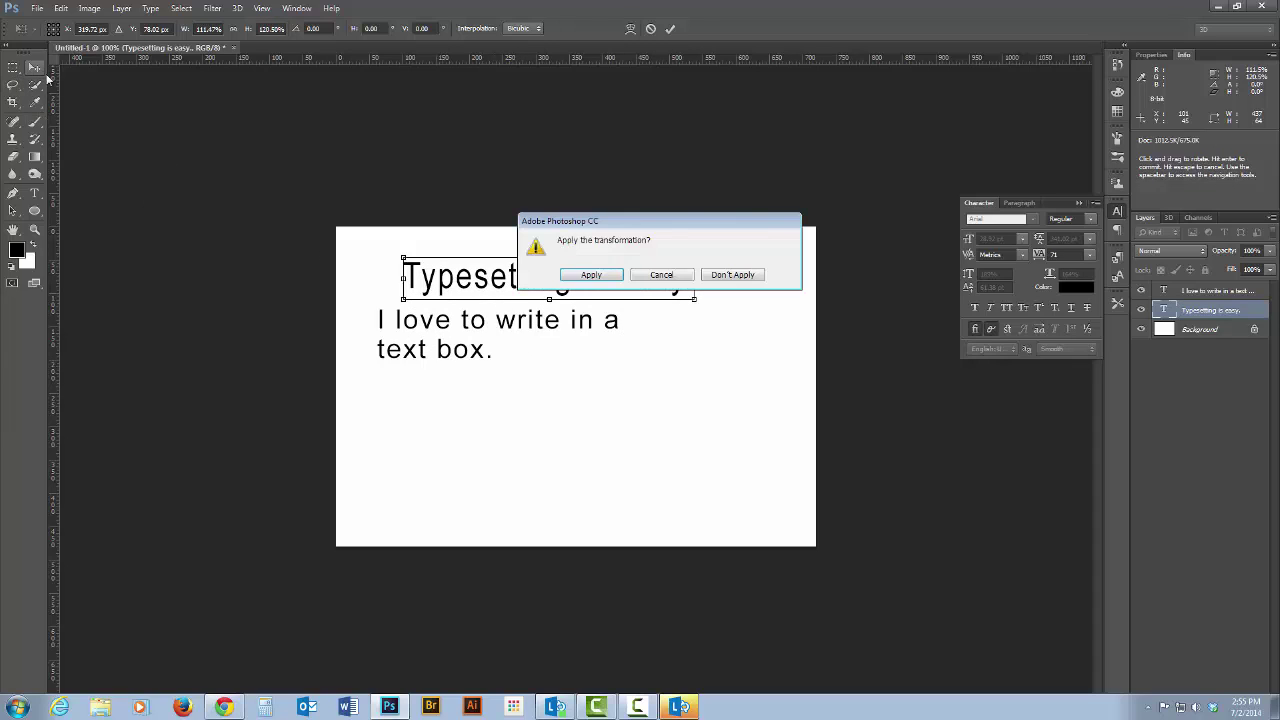
pyautogui.click(663, 275)
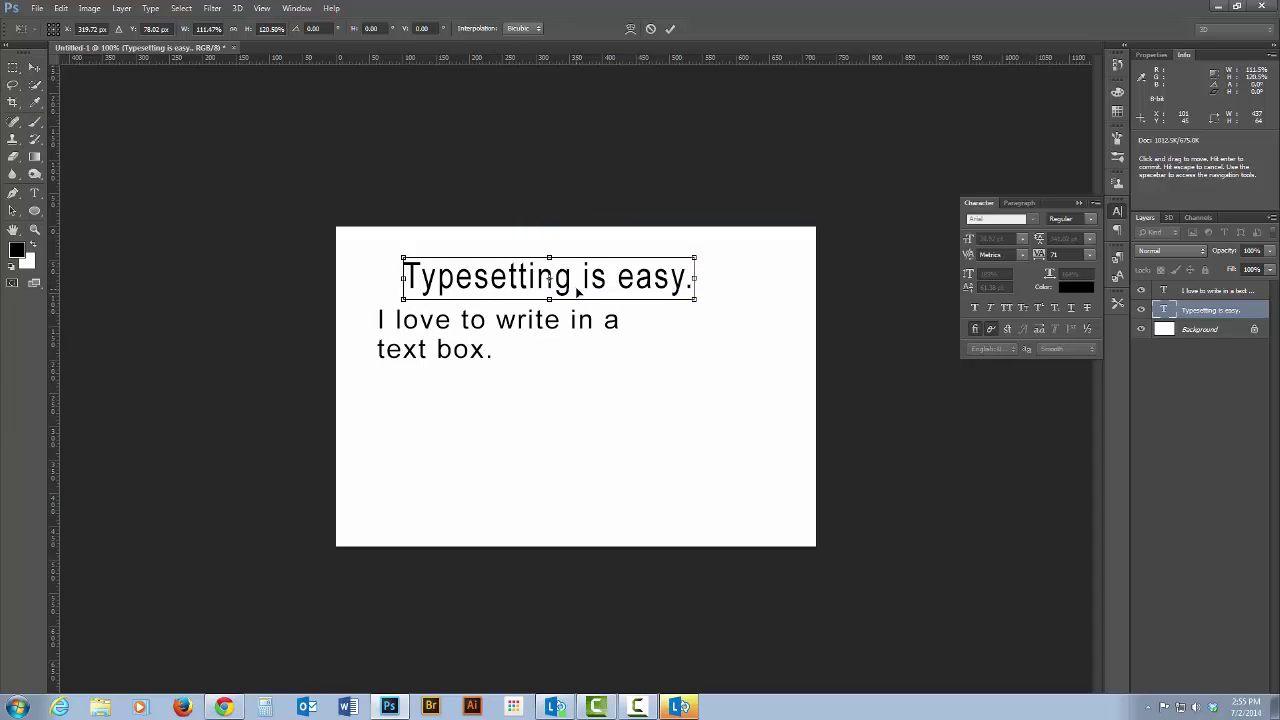
# Apply the headline transform, nudge the headline up-left, and move the paragraph further down.
pyautogui.press('Return')
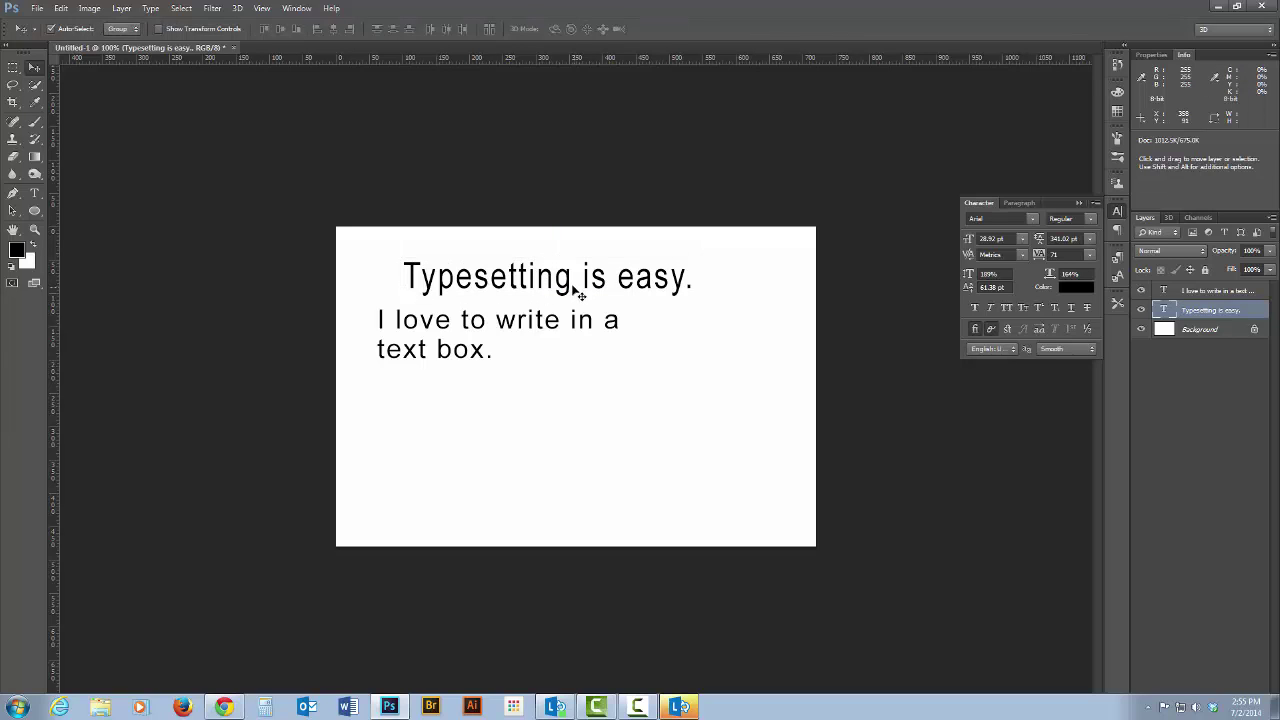
pyautogui.moveTo(568, 288); pyautogui.dragTo(552, 274)
pyautogui.moveTo(515, 325); pyautogui.dragTo(518, 374)
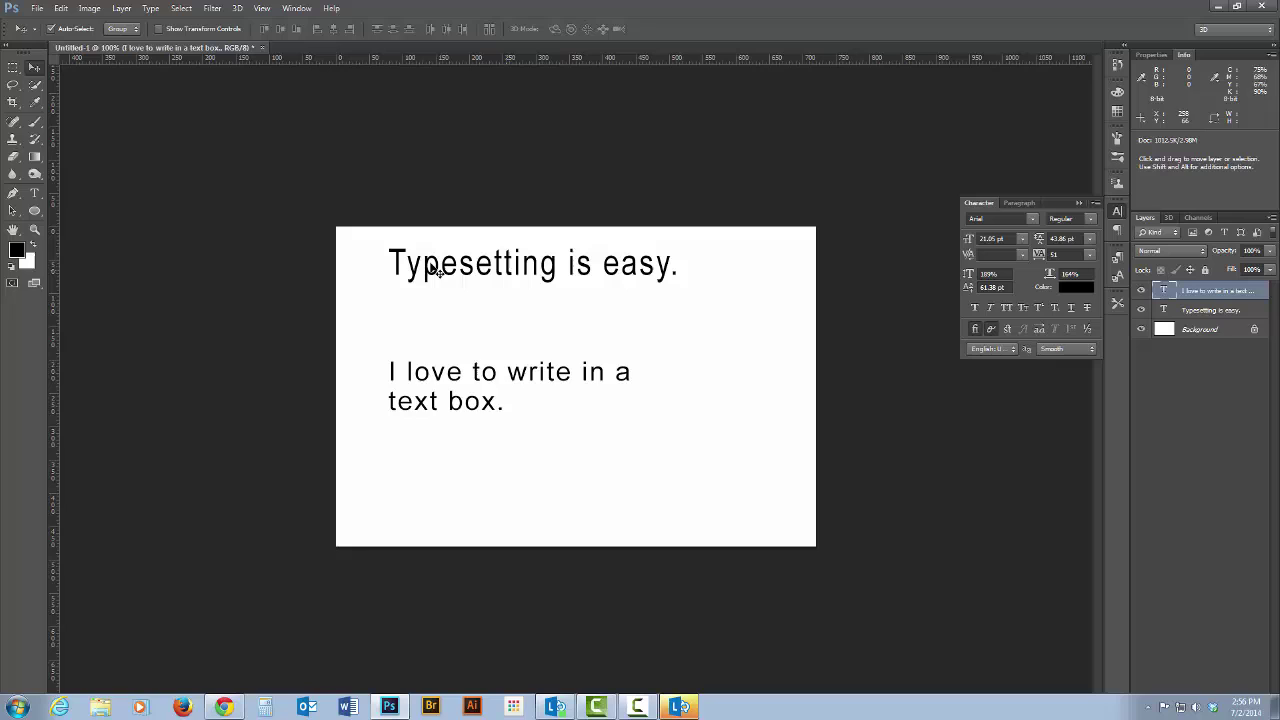
pyautogui.click(33, 195)
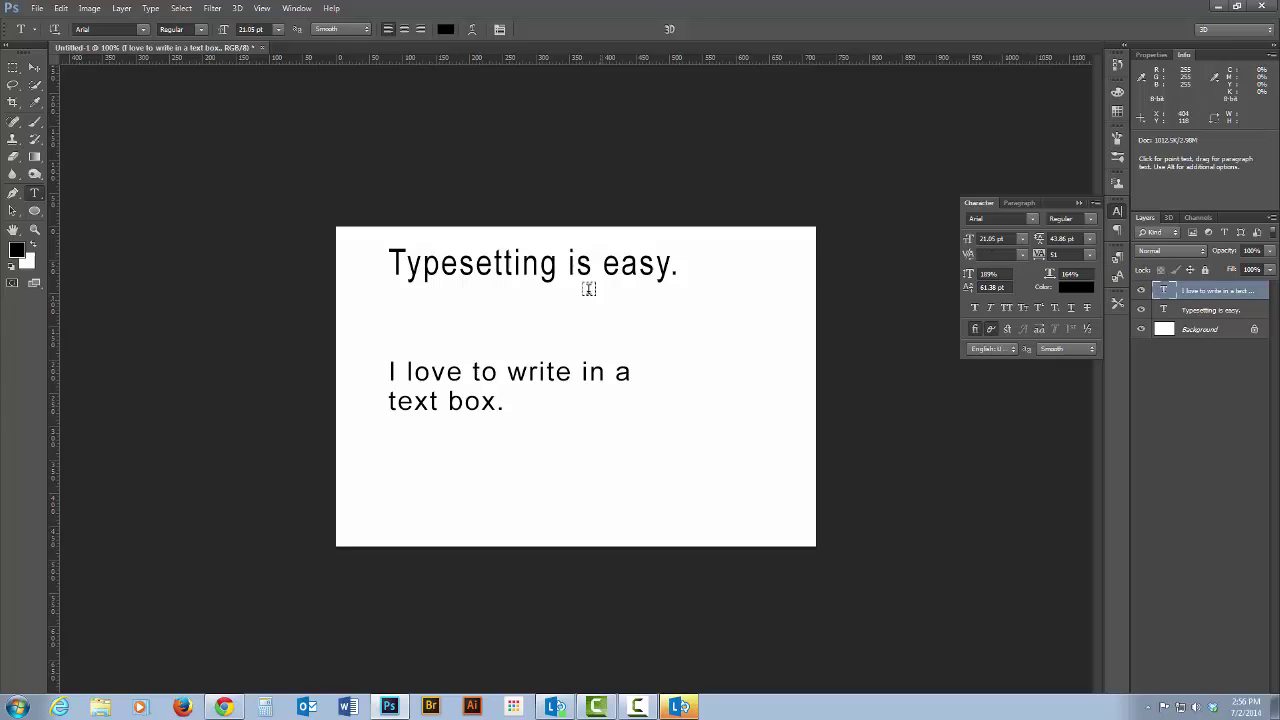
# Select all the headline's text and set its tracking to 0 after briefly trying 301.
pyautogui.doubleClick(405, 266)
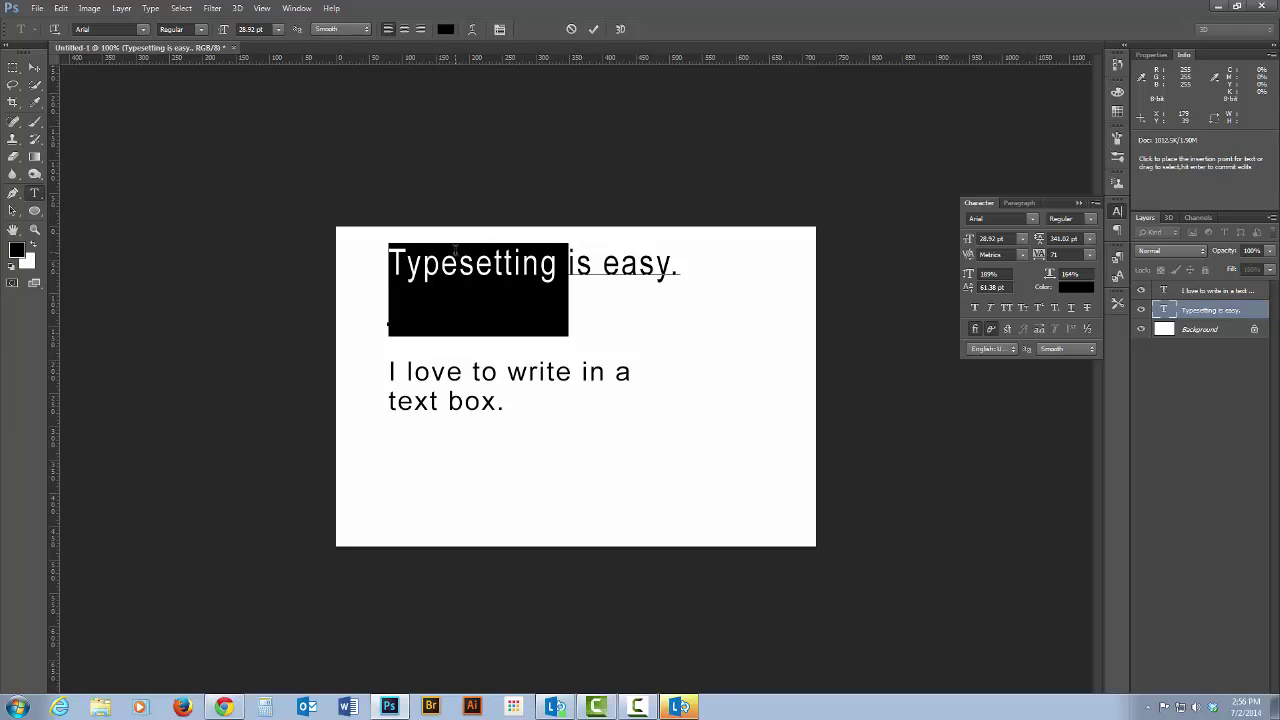
pyautogui.moveTo(681, 264); pyautogui.dragTo(354, 251)
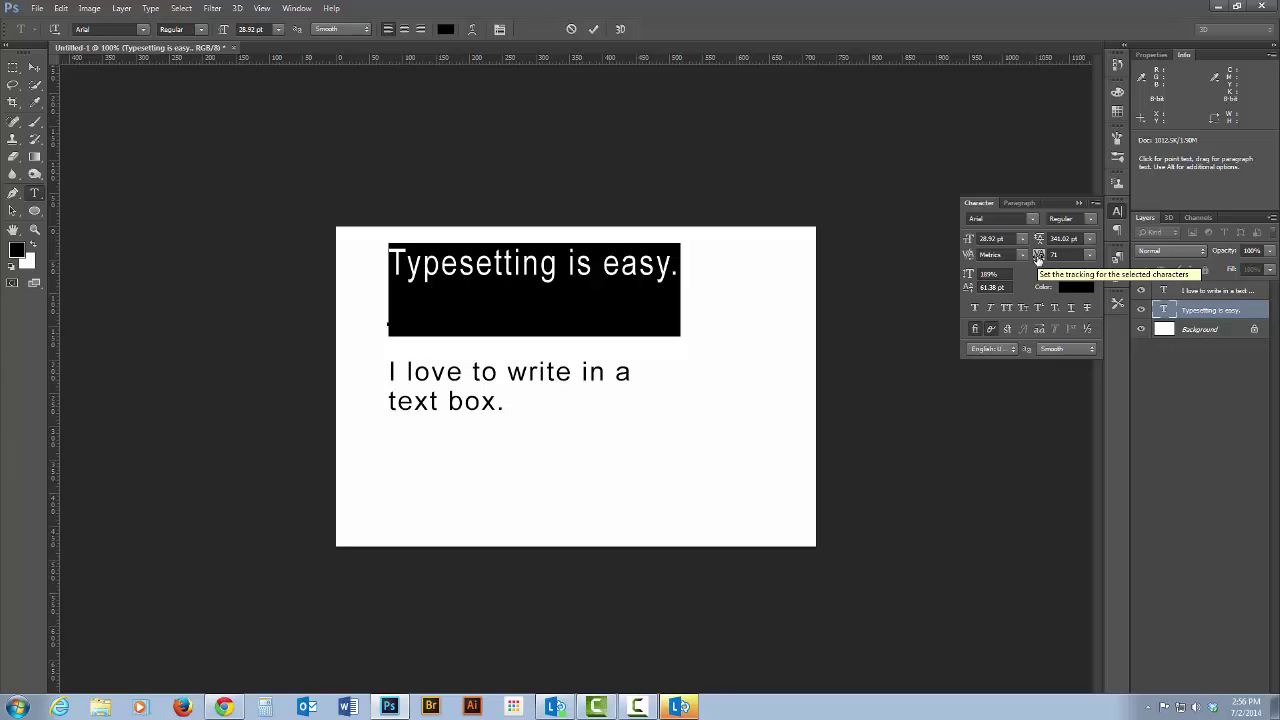
pyautogui.moveTo(1038, 259); pyautogui.dragTo(1044, 259)
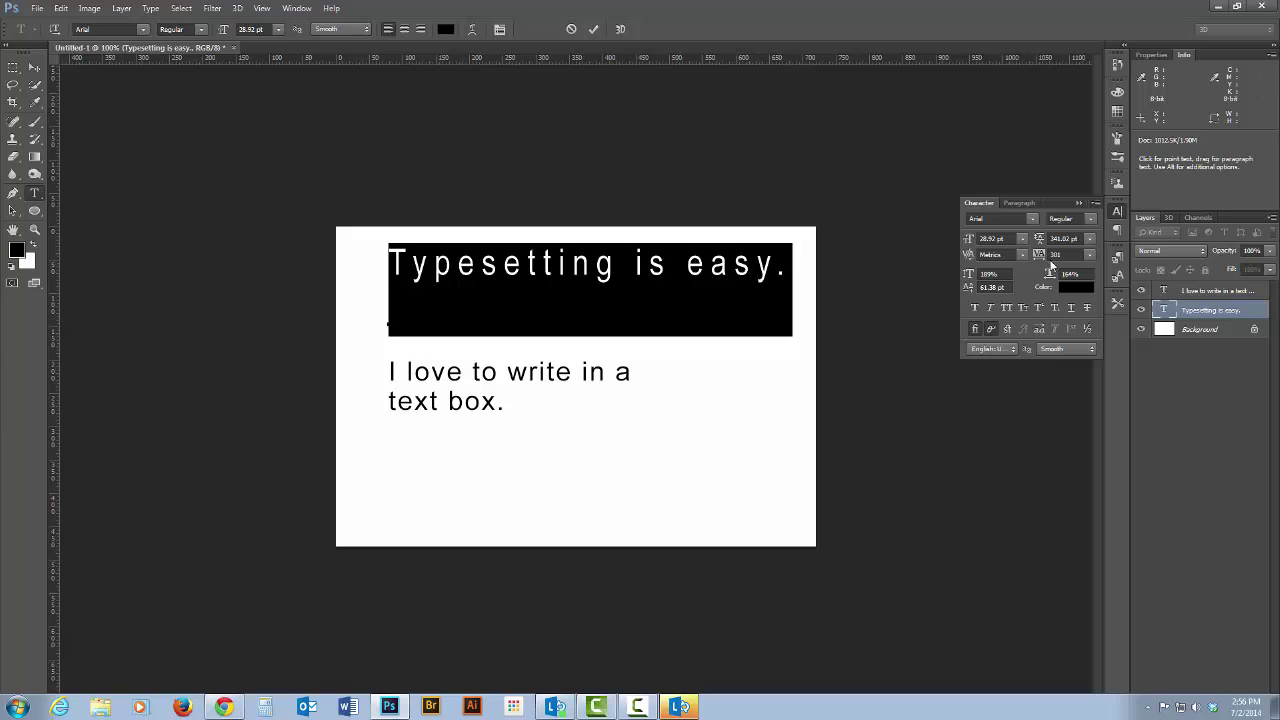
pyautogui.click(1089, 259)
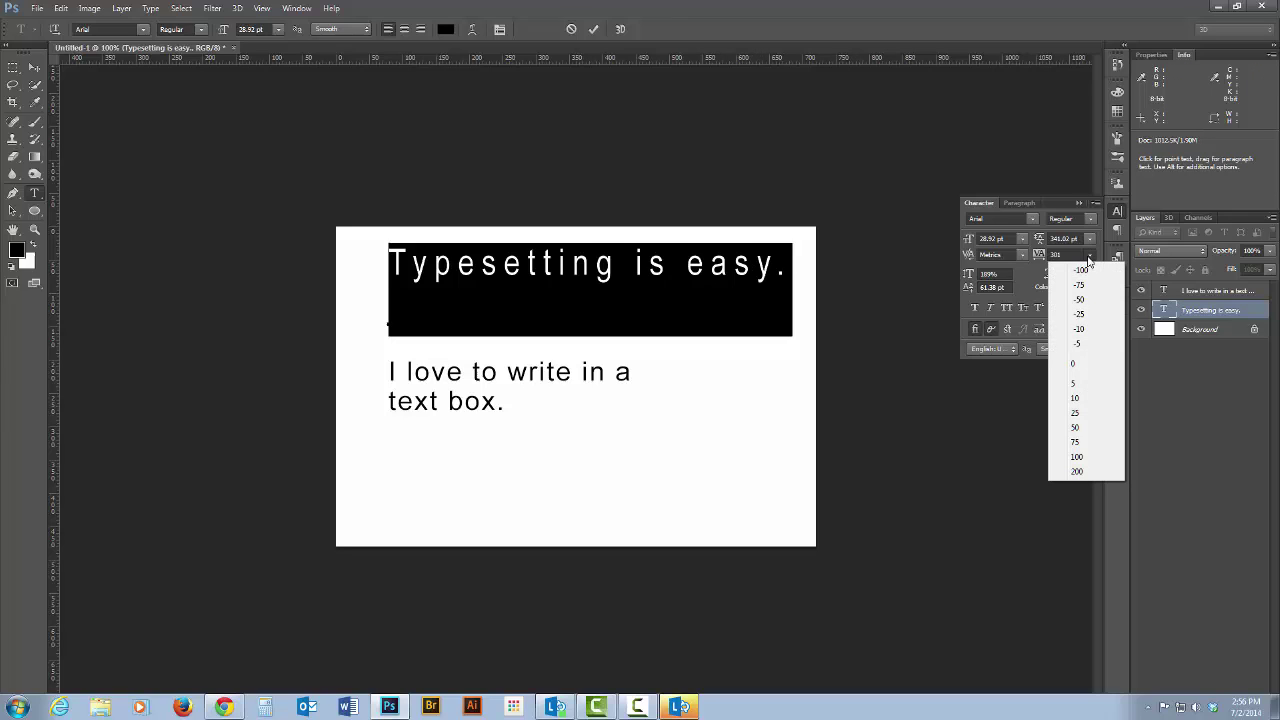
pyautogui.click(1089, 365)
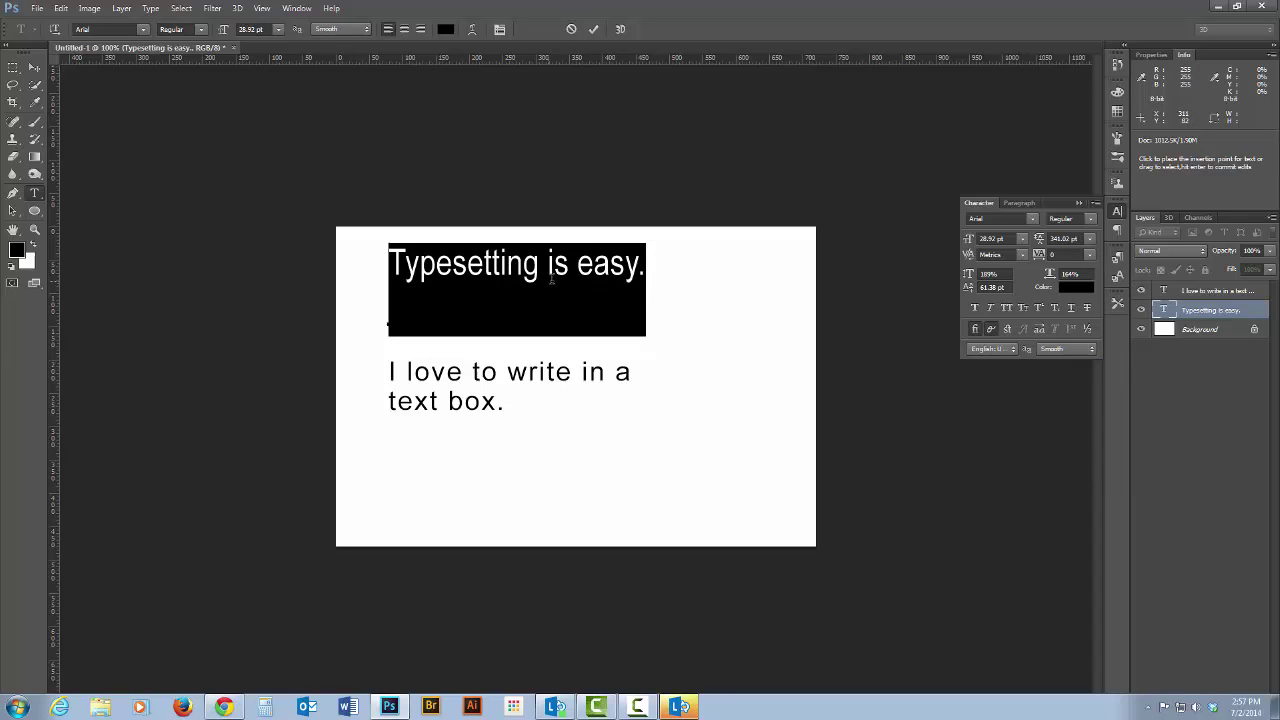
# Kern the headline to -200 between T and y and -70 before the period.
pyautogui.click(451, 272)
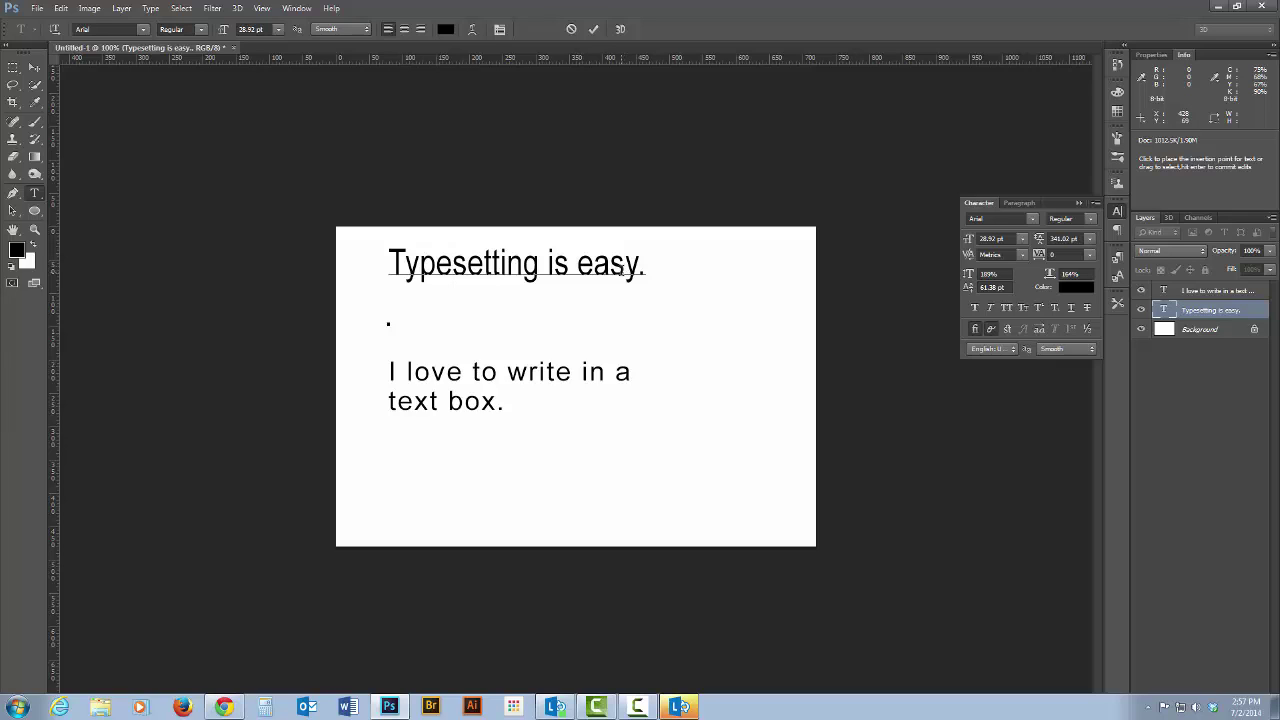
pyautogui.click(407, 271)
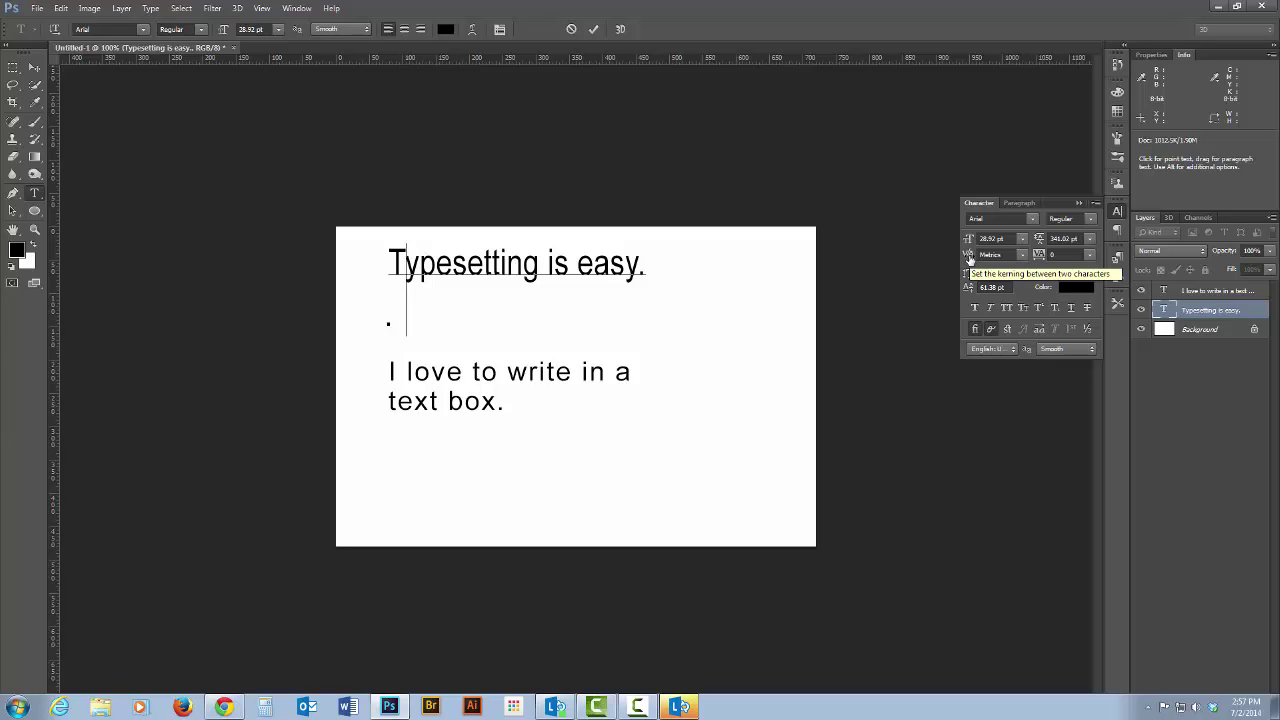
pyautogui.moveTo(969, 258); pyautogui.dragTo(957, 263)
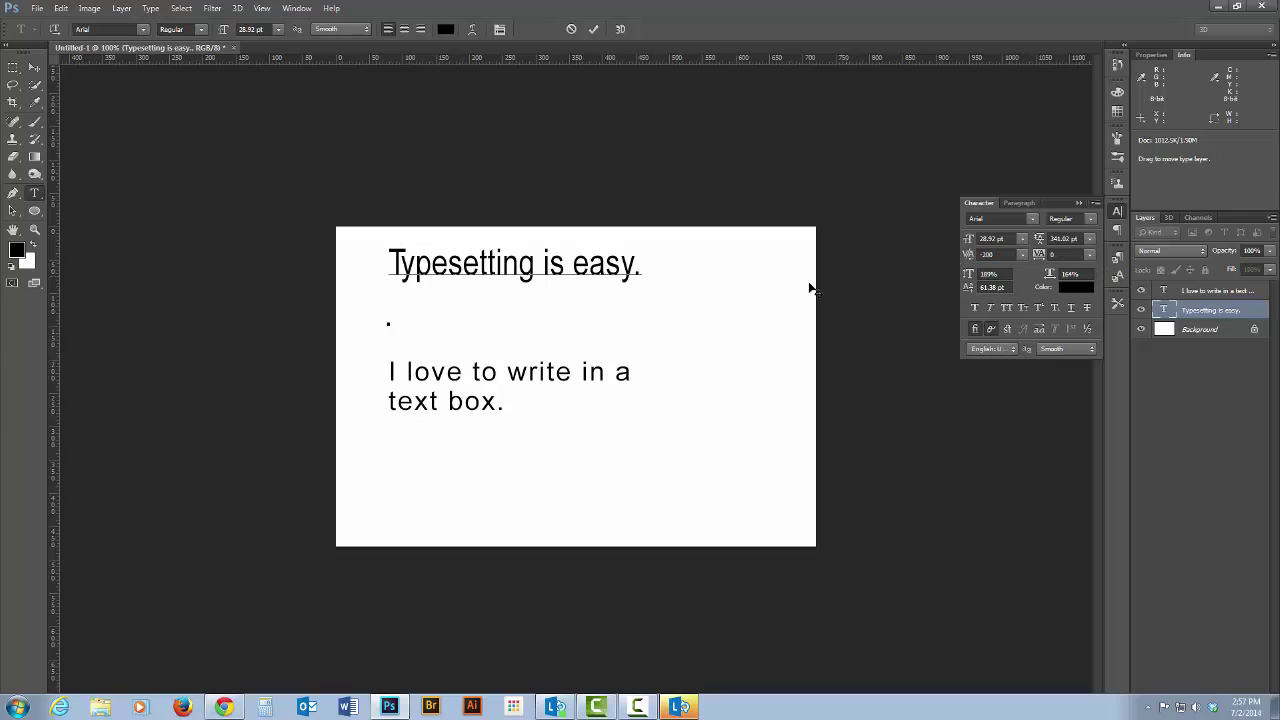
pyautogui.click(622, 263)
pyautogui.moveTo(966, 255); pyautogui.dragTo(965, 258)
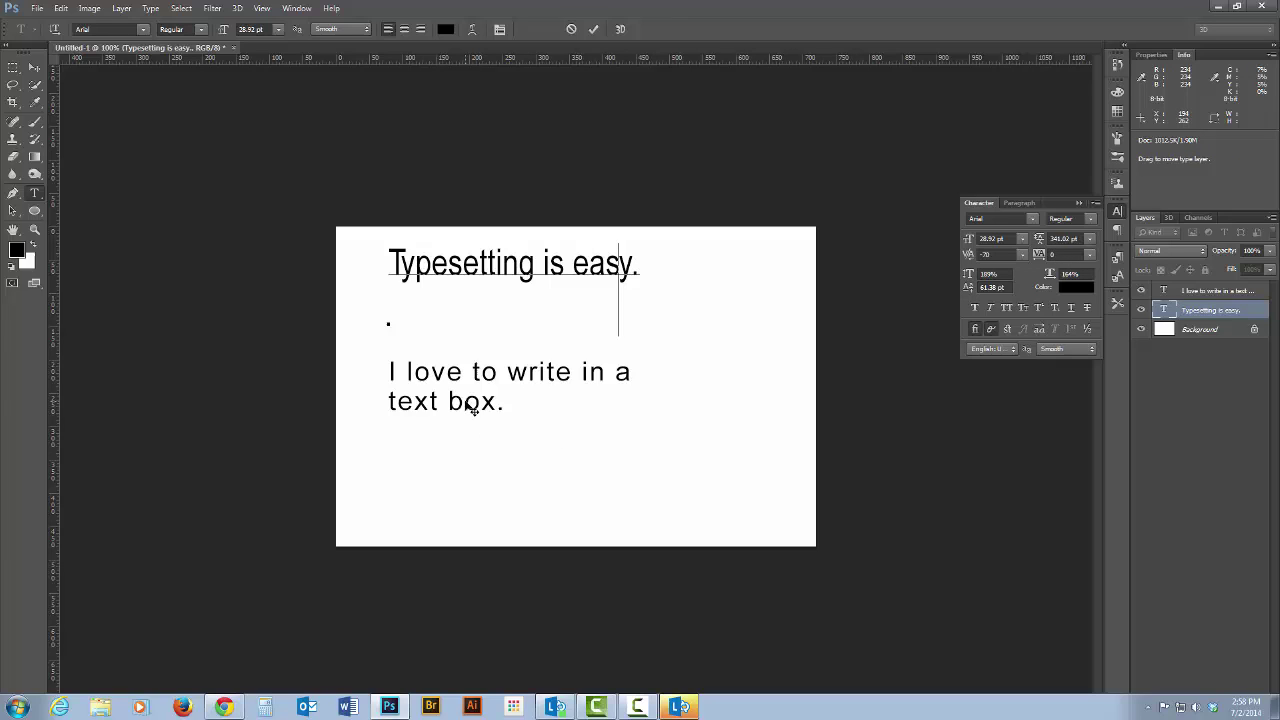
pyautogui.click(1155, 292)
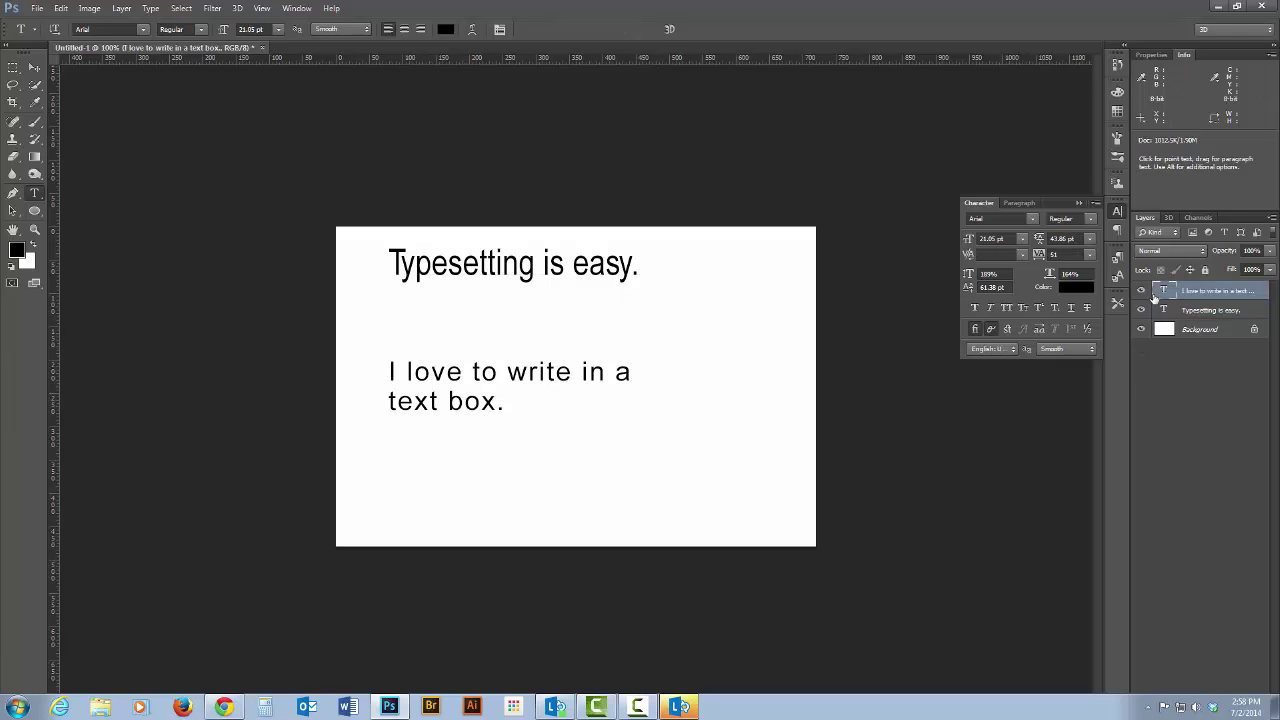
# Set the paragraph text's horizontal scale to 120%, then narrow it to 165%.
pyautogui.click(1075, 275)
pyautogui.write('120')
pyautogui.press('Return')
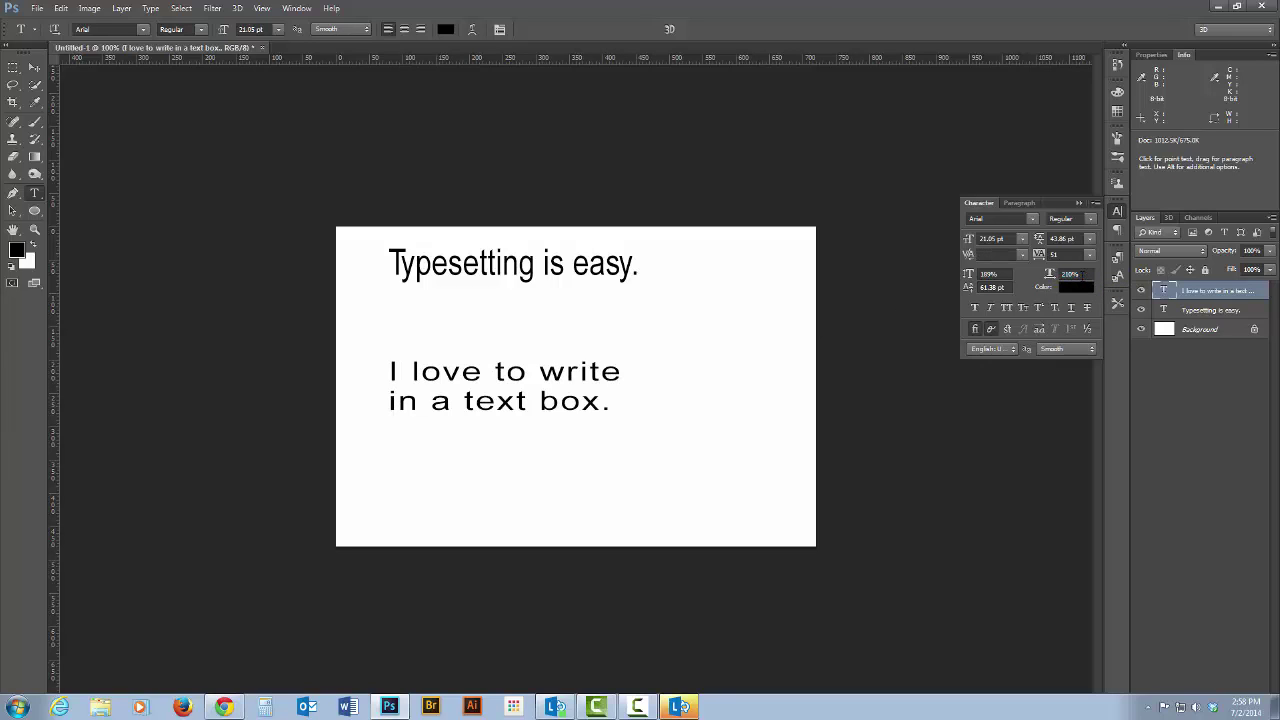
pyautogui.moveTo(1049, 277); pyautogui.dragTo(1020, 277)
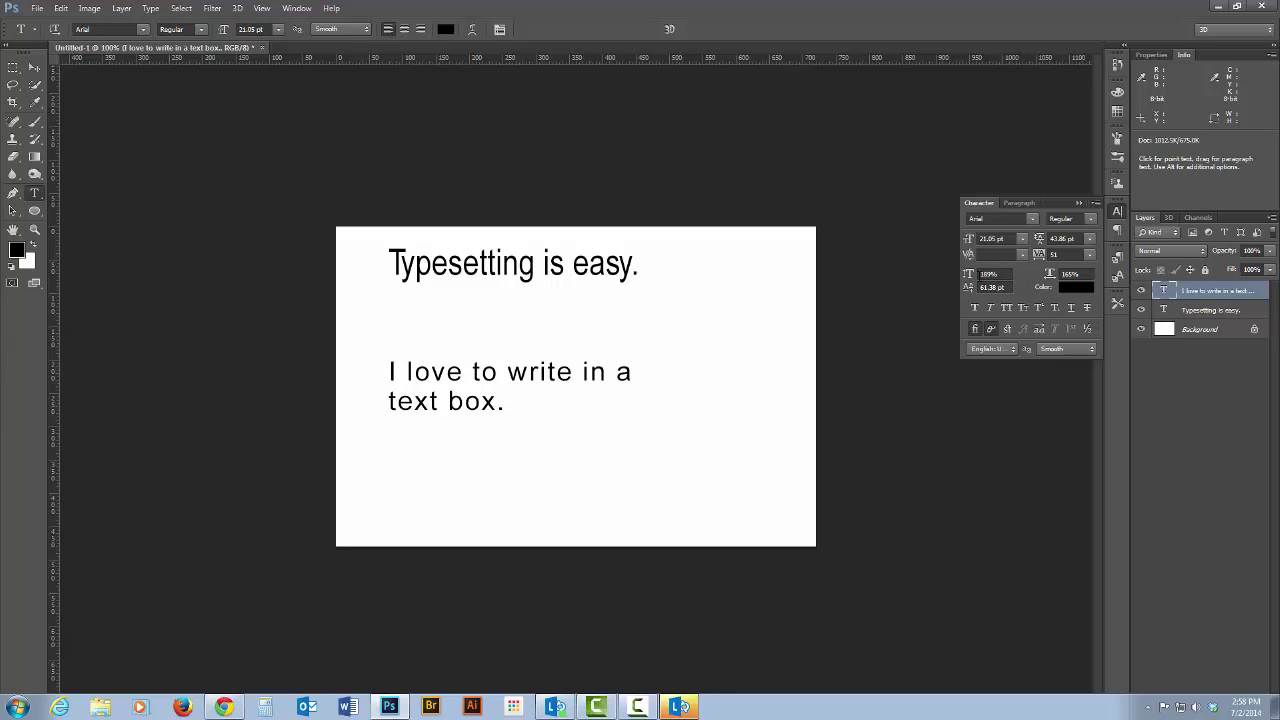
# Stretch the paragraph text's vertical scale to 249% and select the value for editing.
pyautogui.moveTo(968, 278); pyautogui.dragTo(1009, 276)
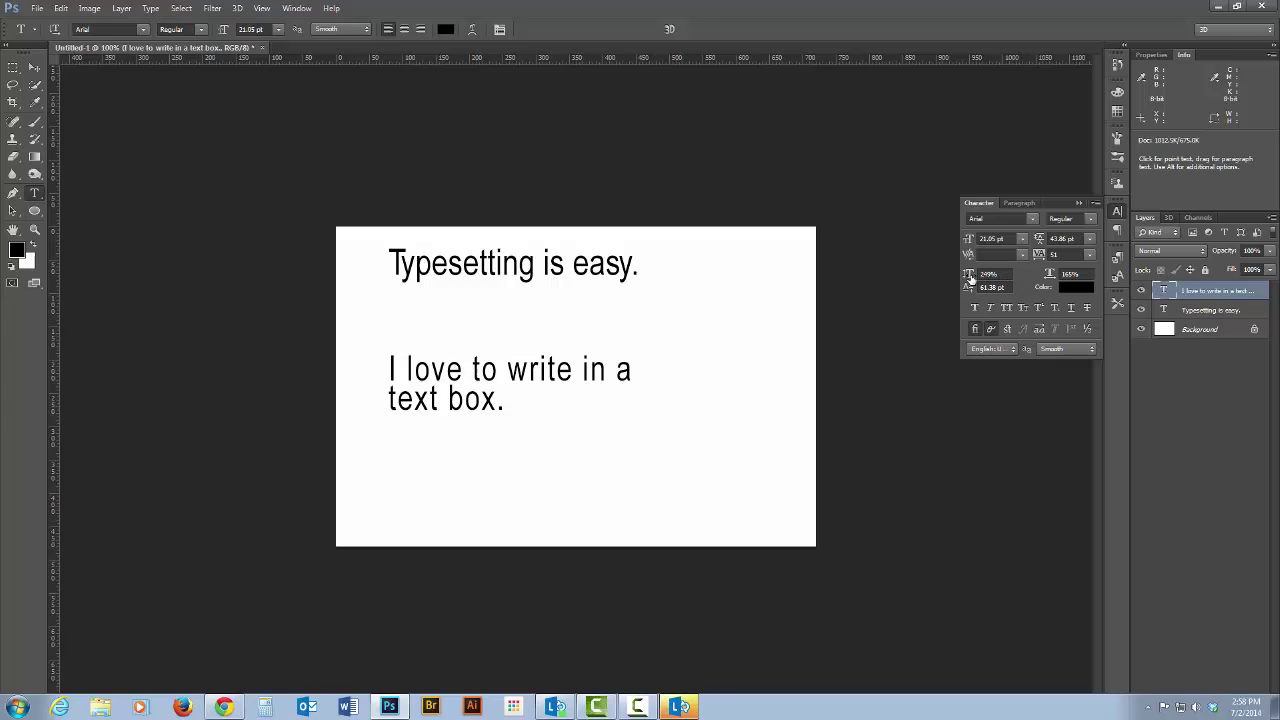
pyautogui.click(985, 275)
pyautogui.click(1008, 275)
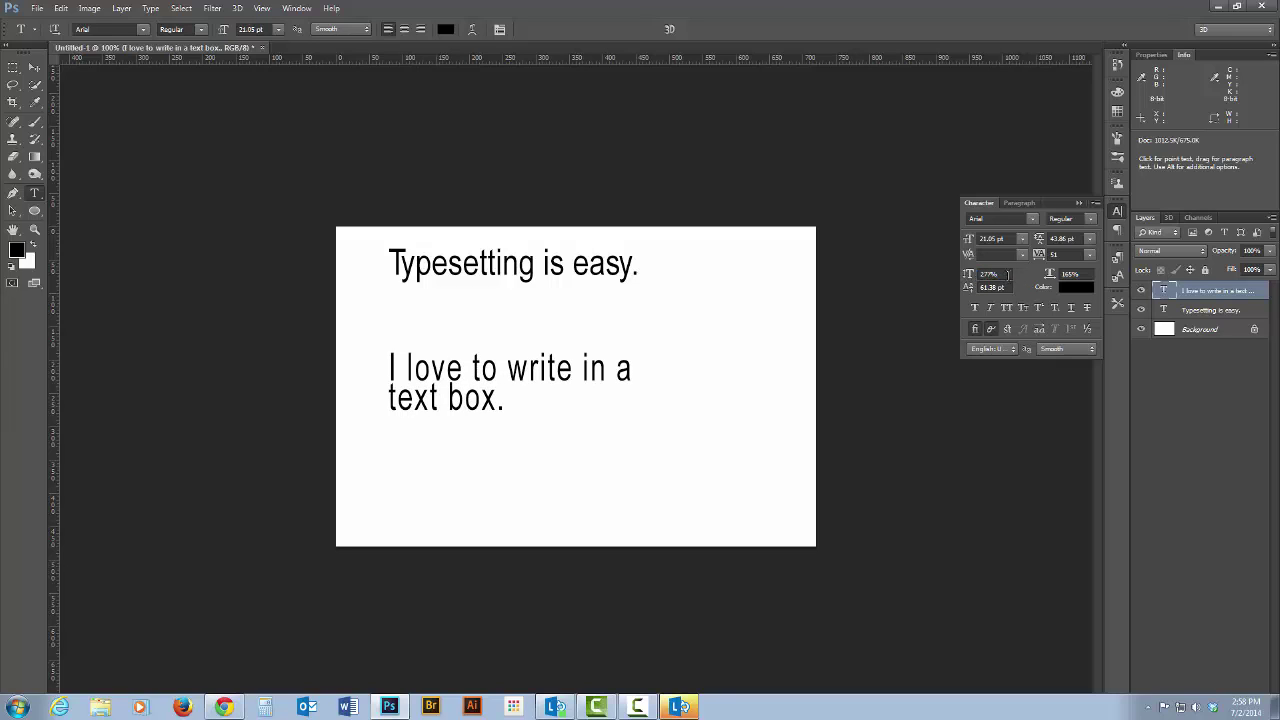
pyautogui.doubleClick(1008, 274)
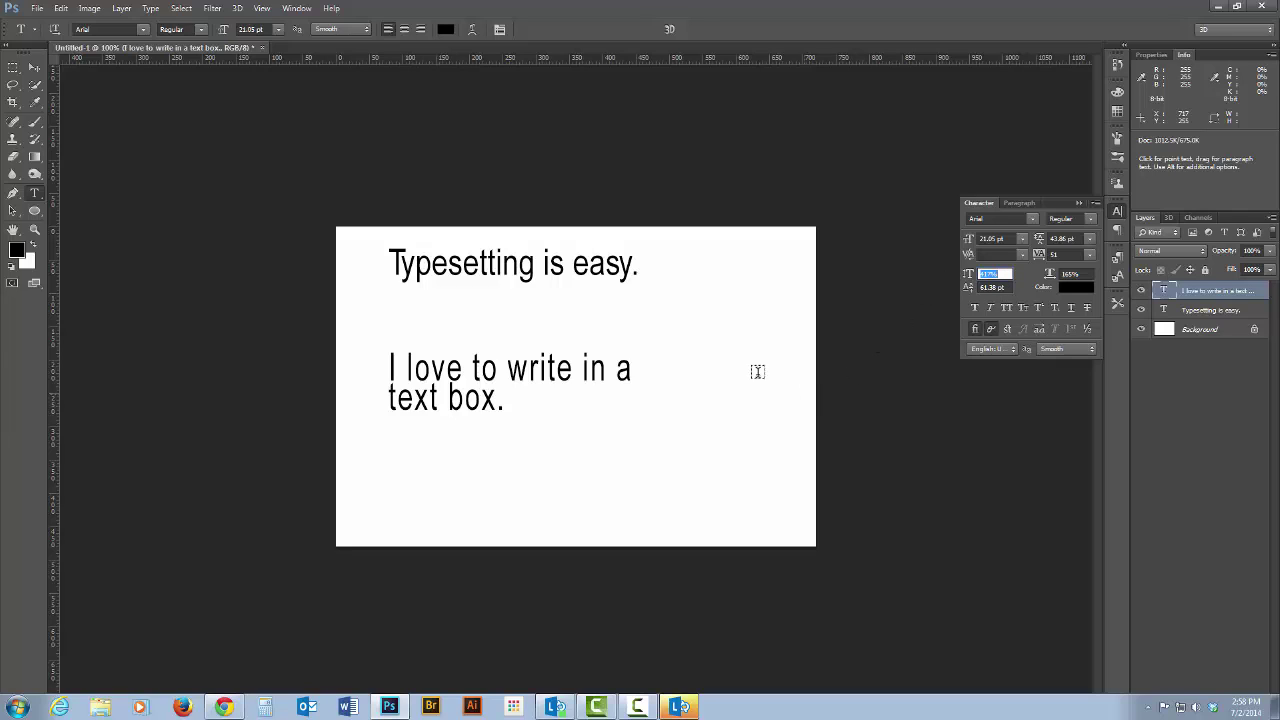
# Select all the paragraph text, reset baseline shift to 0 pt, then lower it to -51.3 pt.
pyautogui.click(482, 399)
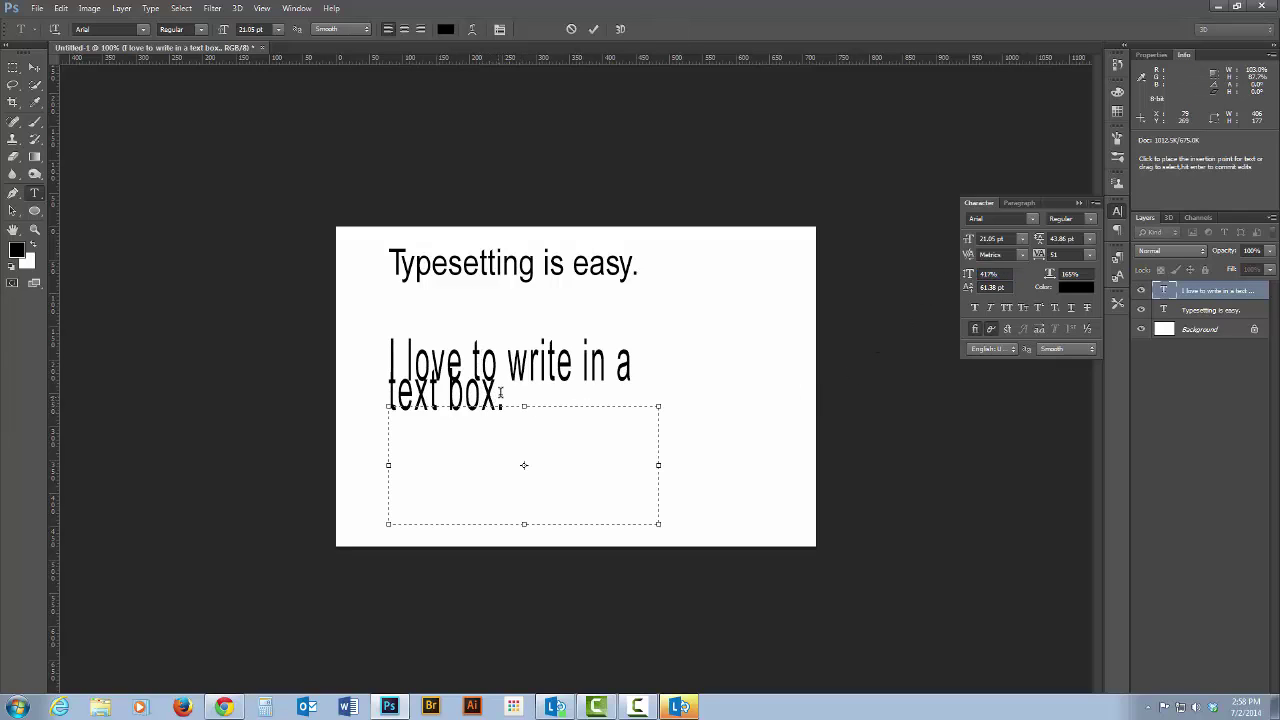
pyautogui.hotkey('ctrl', 'a')
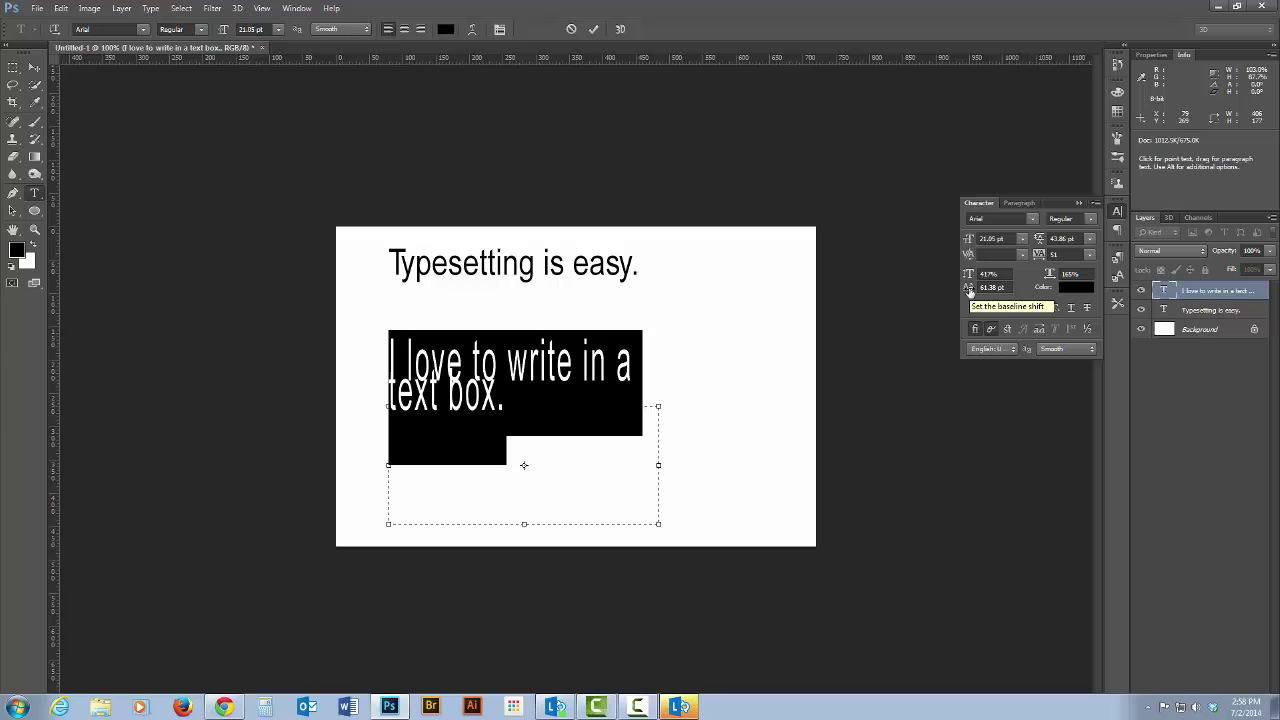
pyautogui.click(1006, 287)
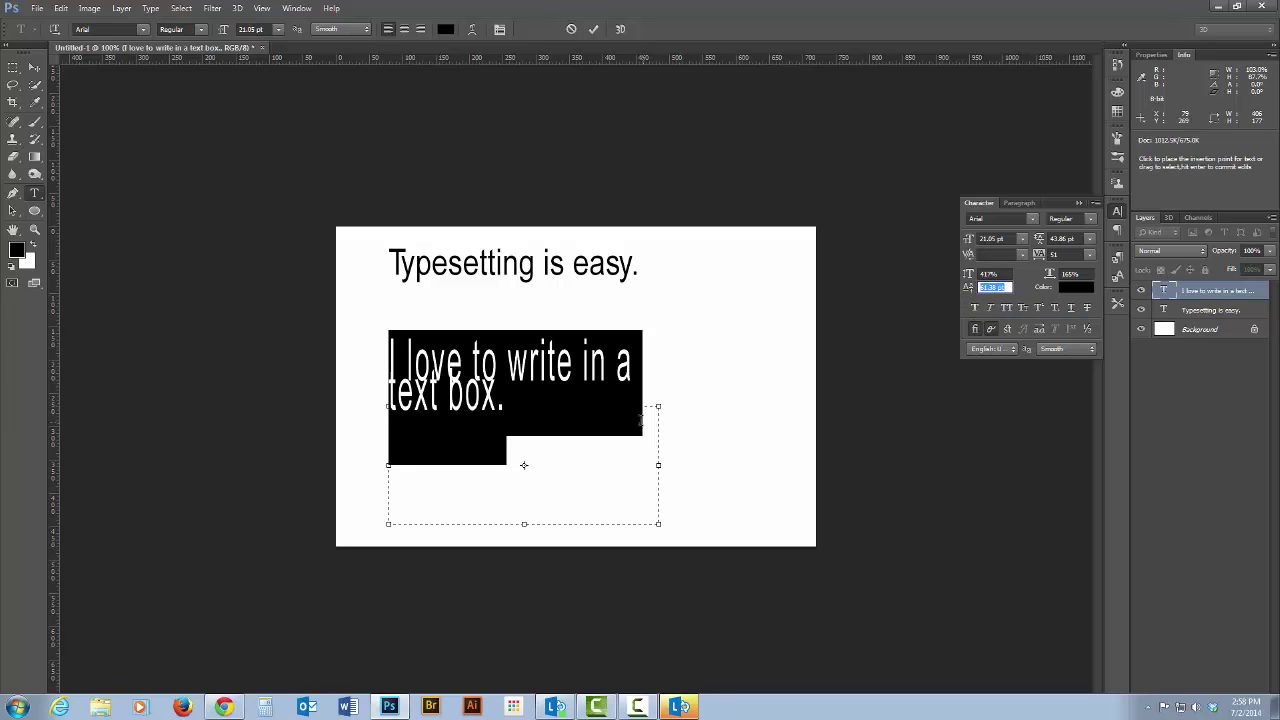
pyautogui.write('0')
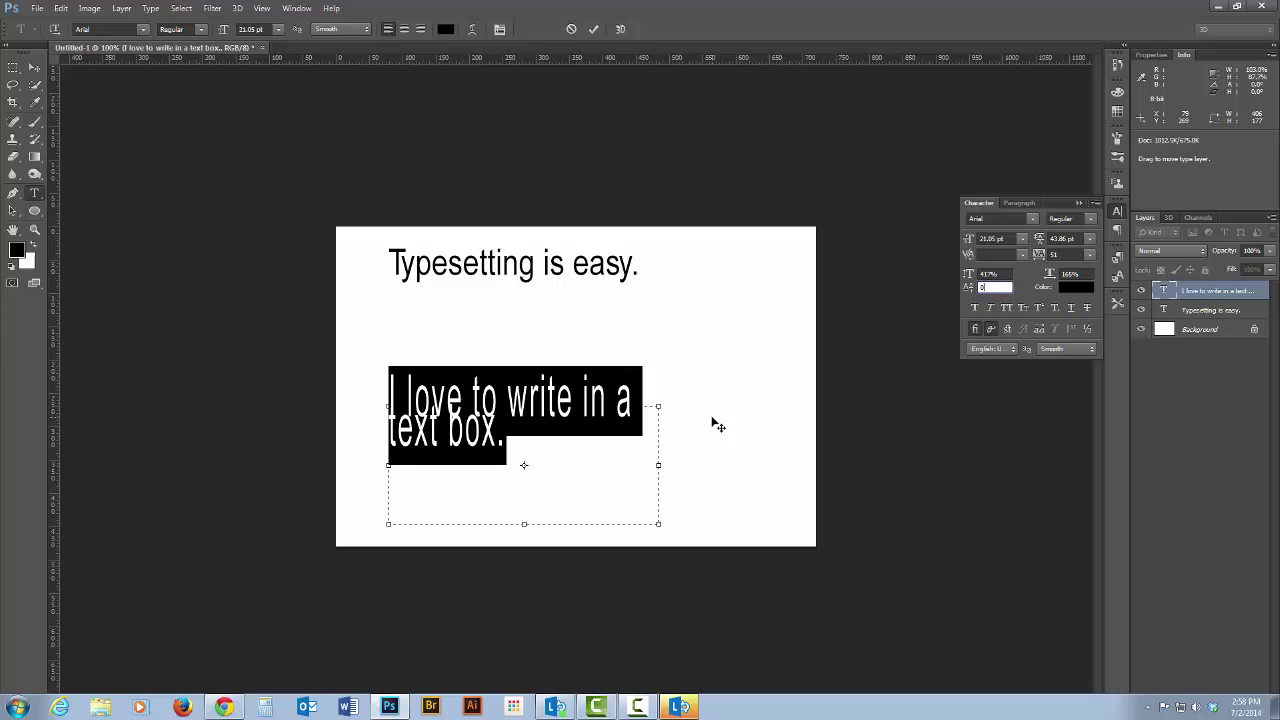
pyautogui.press('Return')
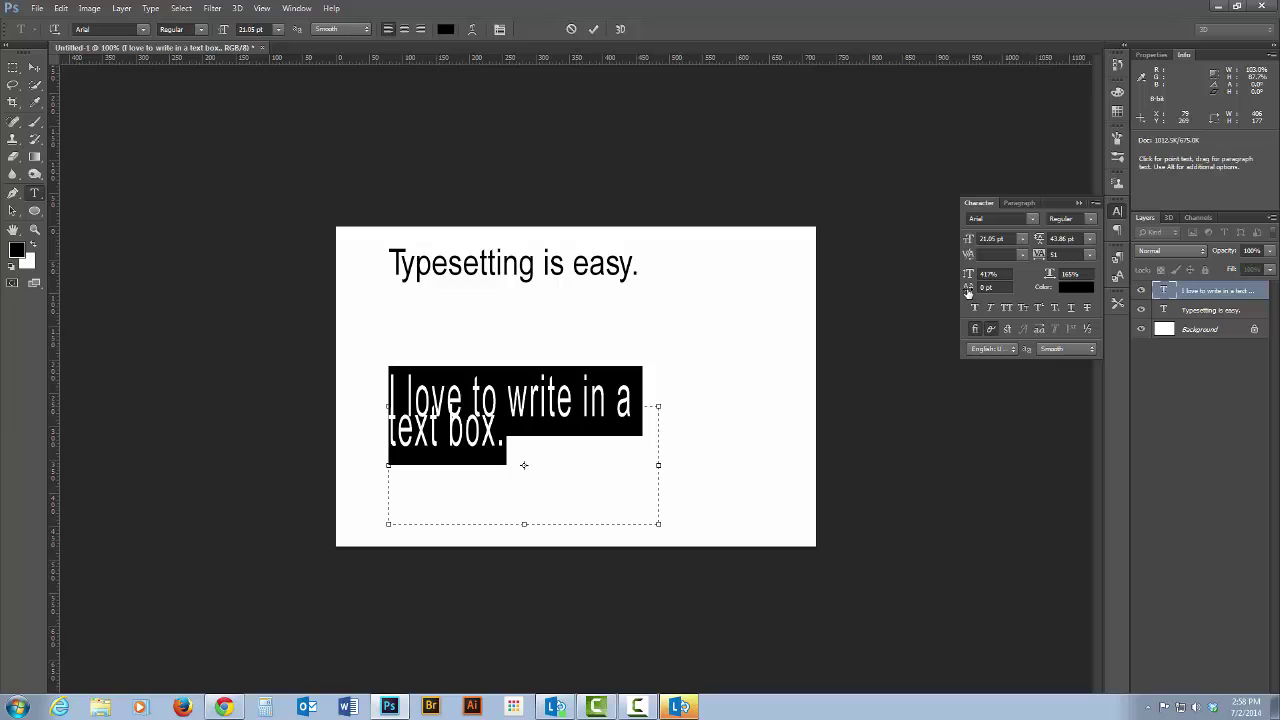
pyautogui.moveTo(968, 288); pyautogui.dragTo(940, 297)
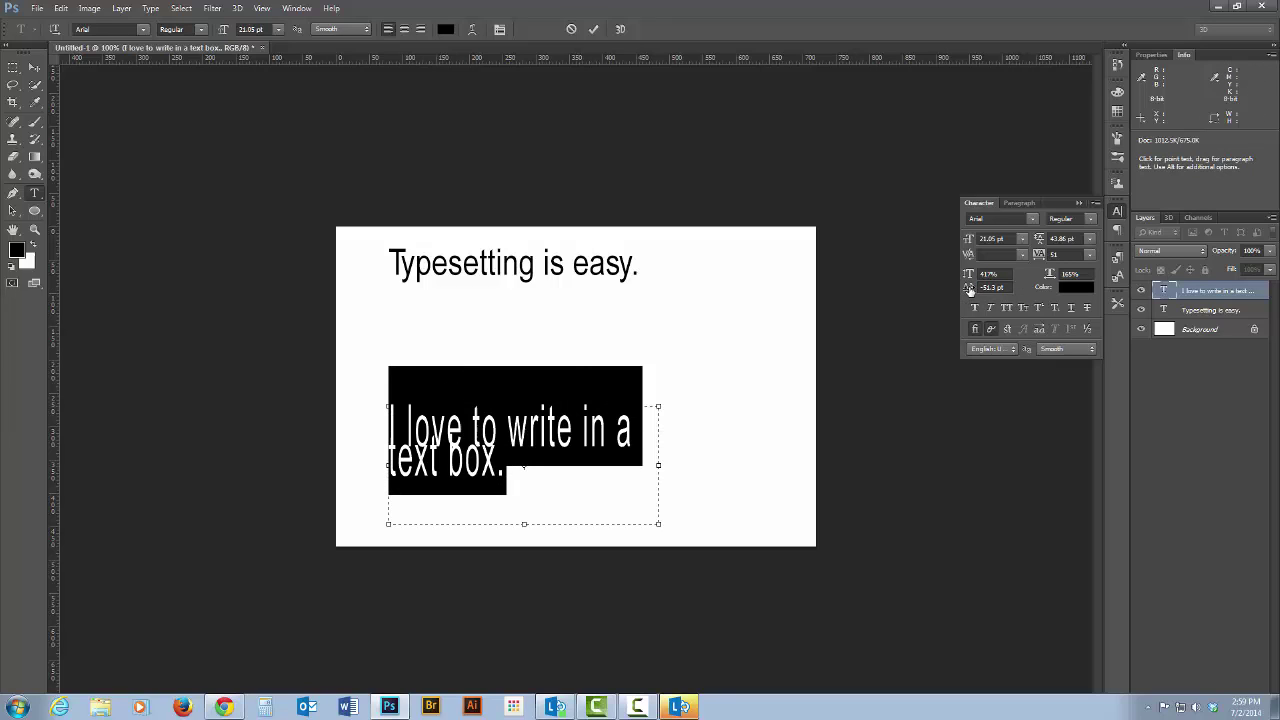
pyautogui.click(34, 68)
# Move the paragraph text up-left, then set vertical scale to 342% and leading to 66.81 pt.
pyautogui.moveTo(528, 430); pyautogui.dragTo(521, 351)
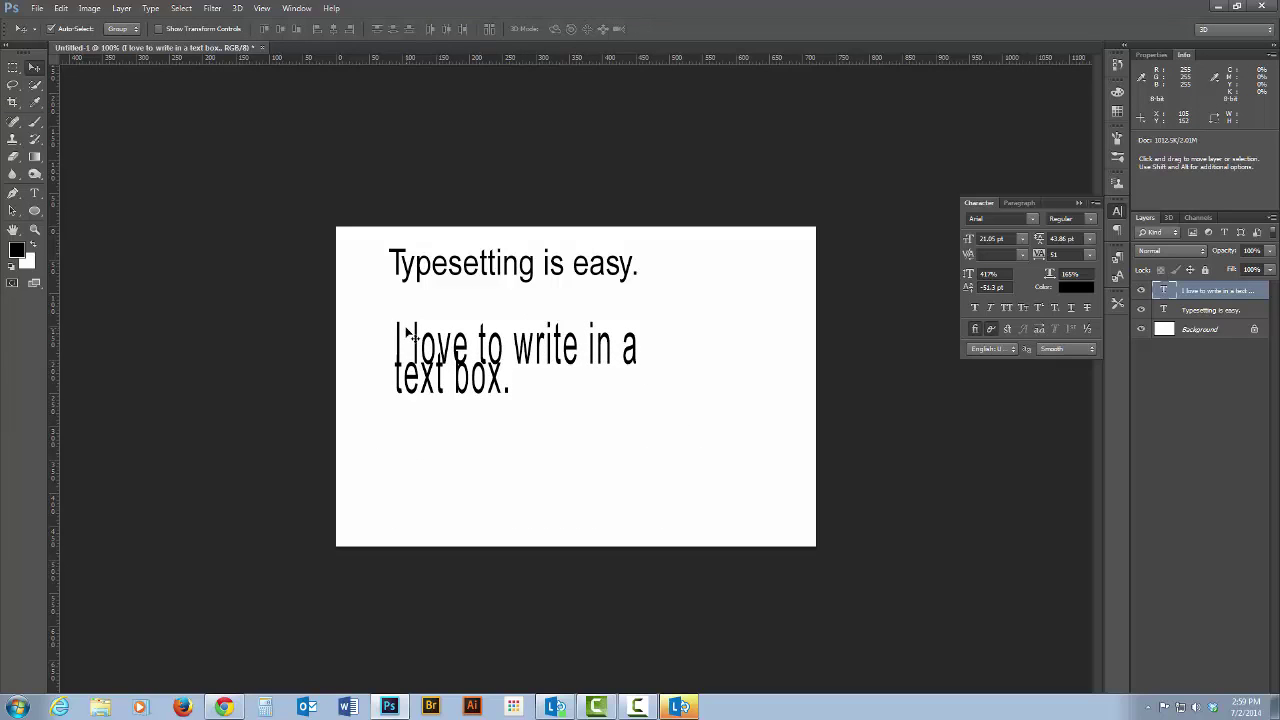
pyautogui.hotkey('ctrl', 't')
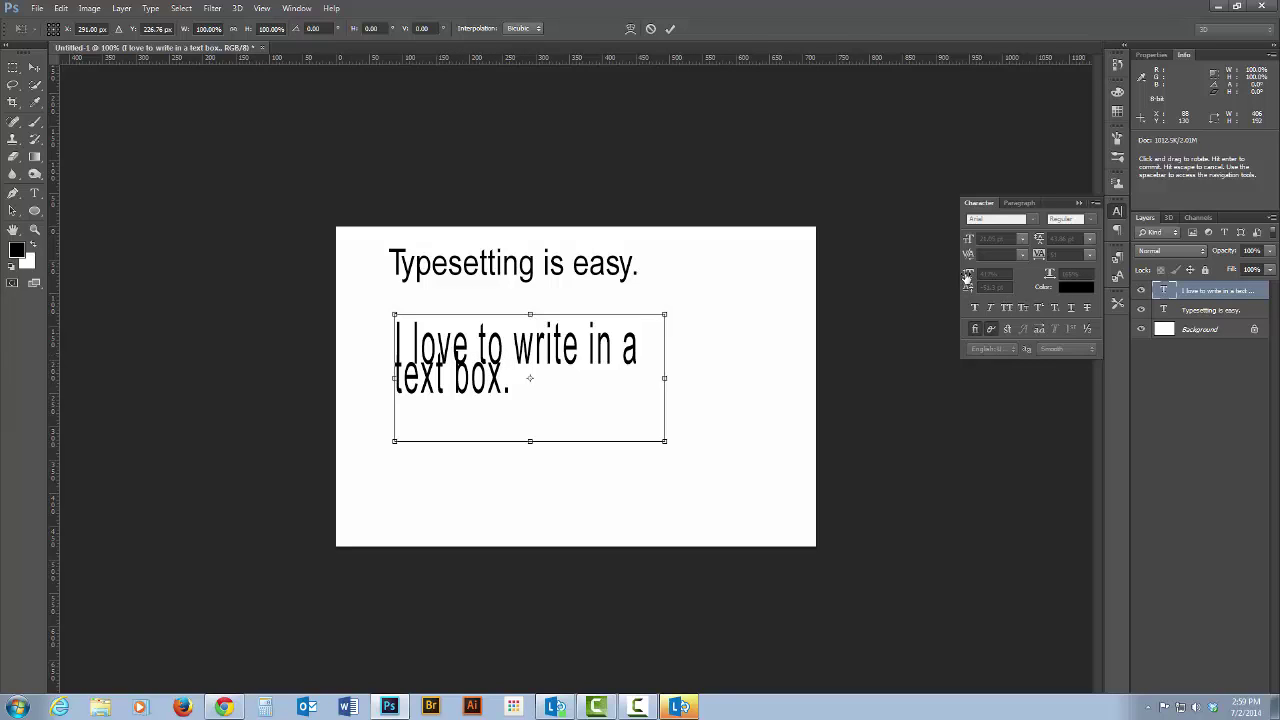
pyautogui.press('Return')
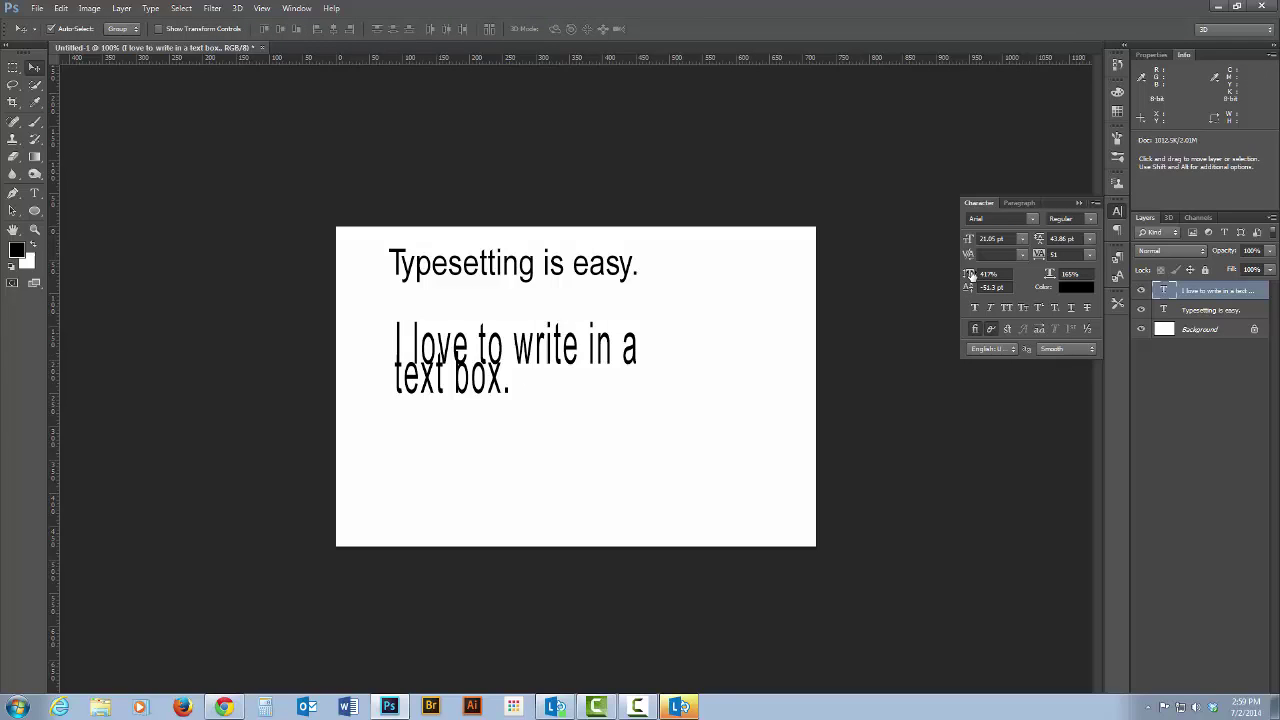
pyautogui.moveTo(970, 275); pyautogui.dragTo(946, 277)
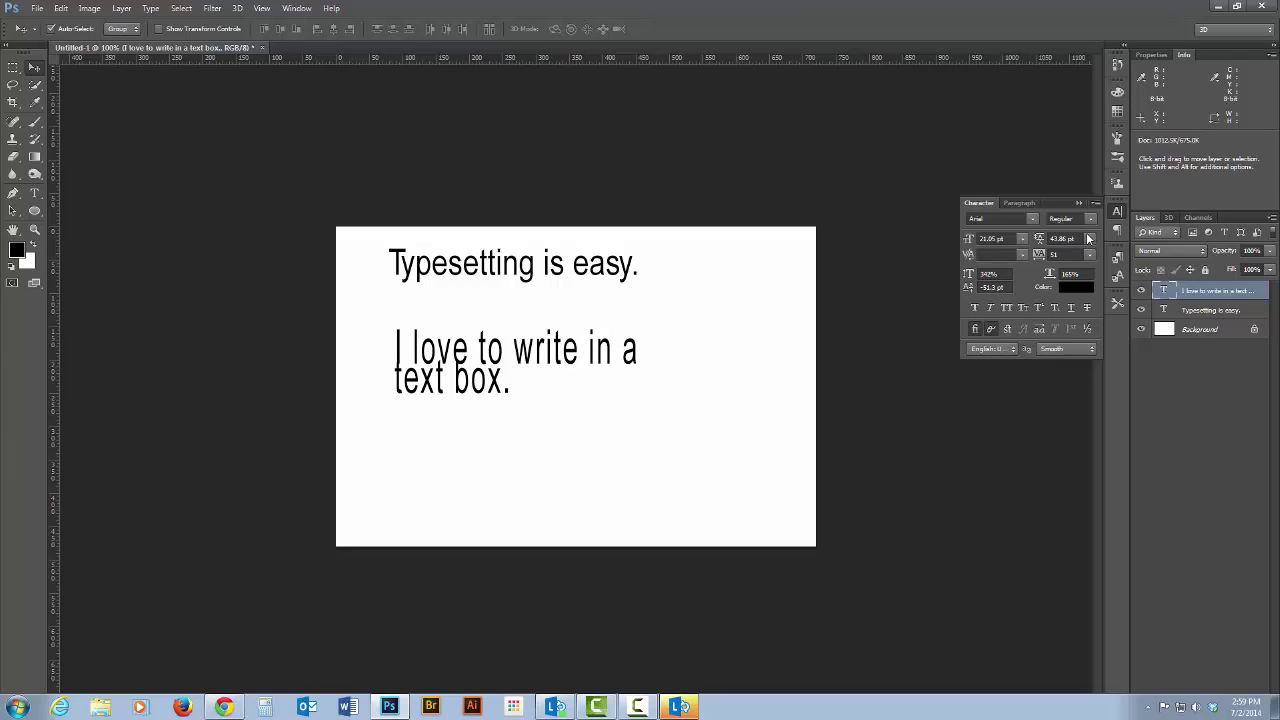
pyautogui.moveTo(1038, 242); pyautogui.dragTo(1058, 244)
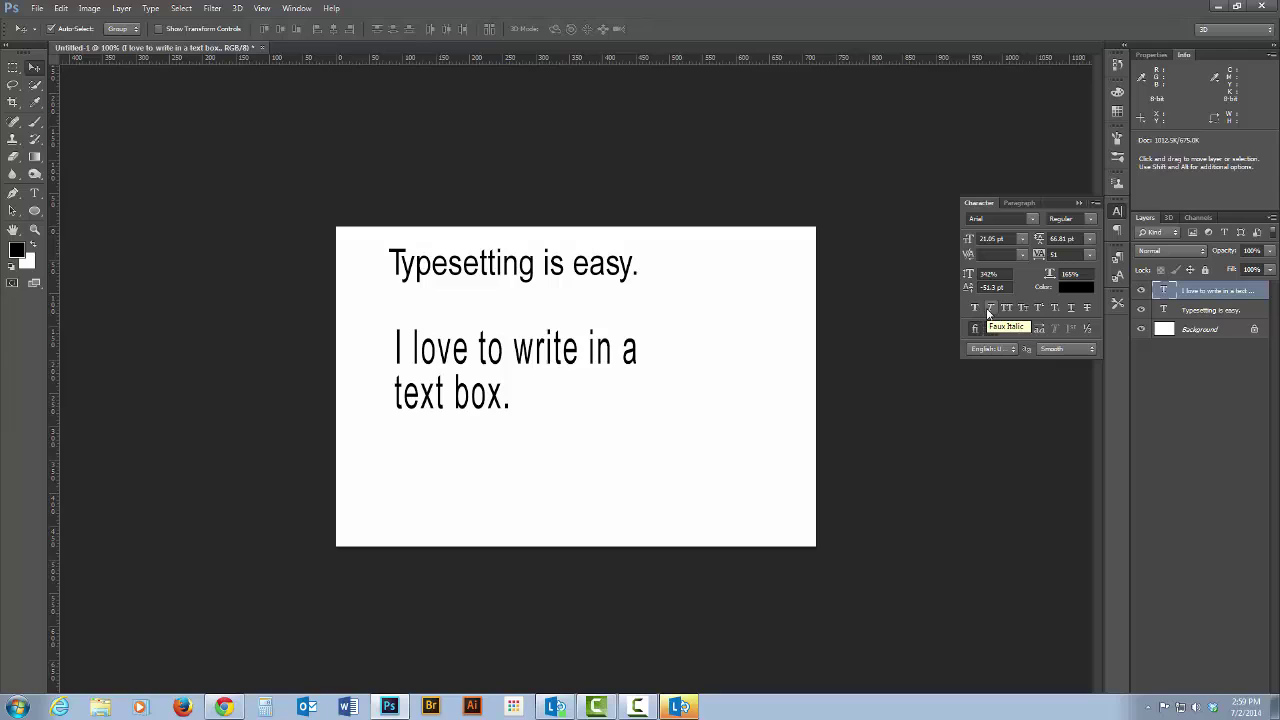
pyautogui.click(990, 309)
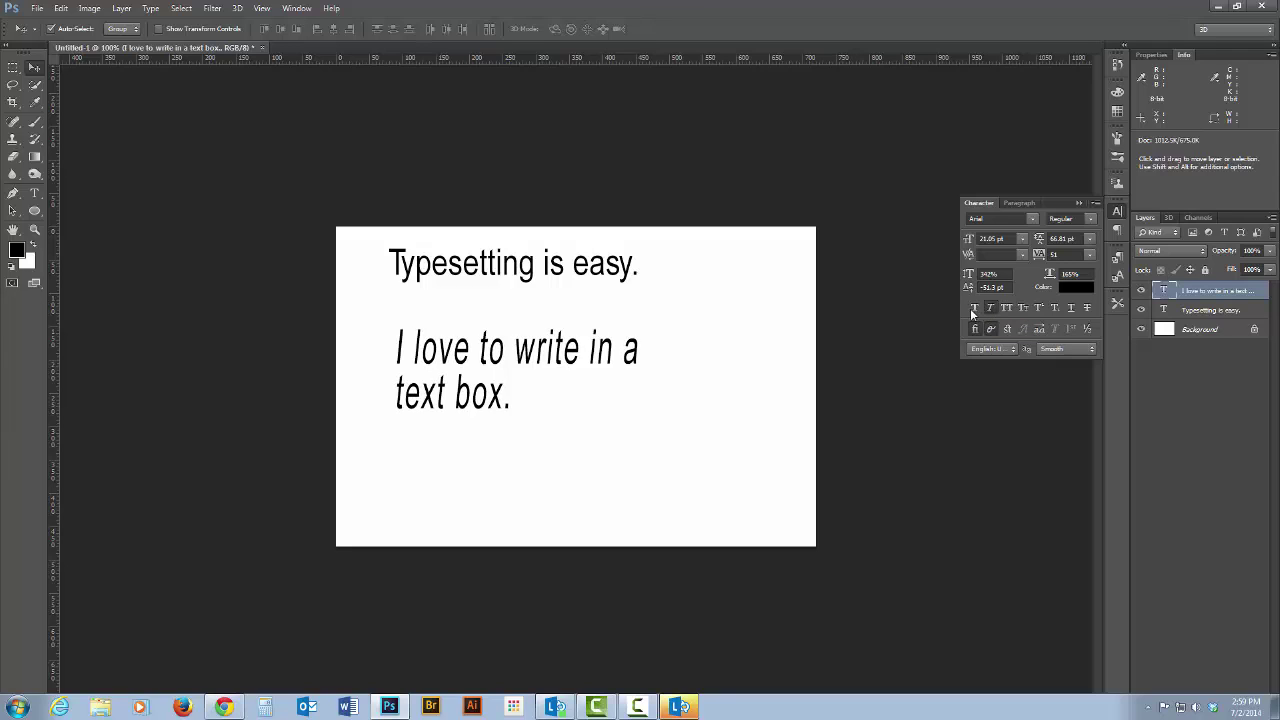
pyautogui.click(990, 309)
pyautogui.click(976, 308)
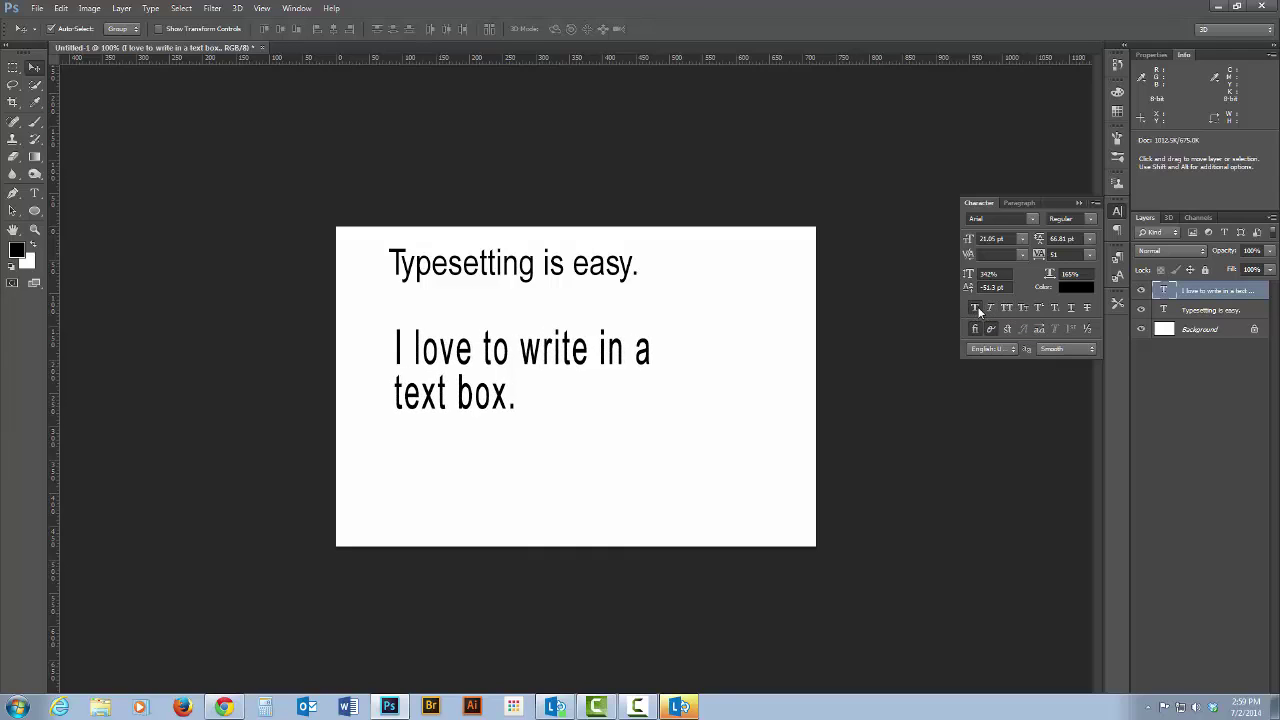
pyautogui.click(976, 309)
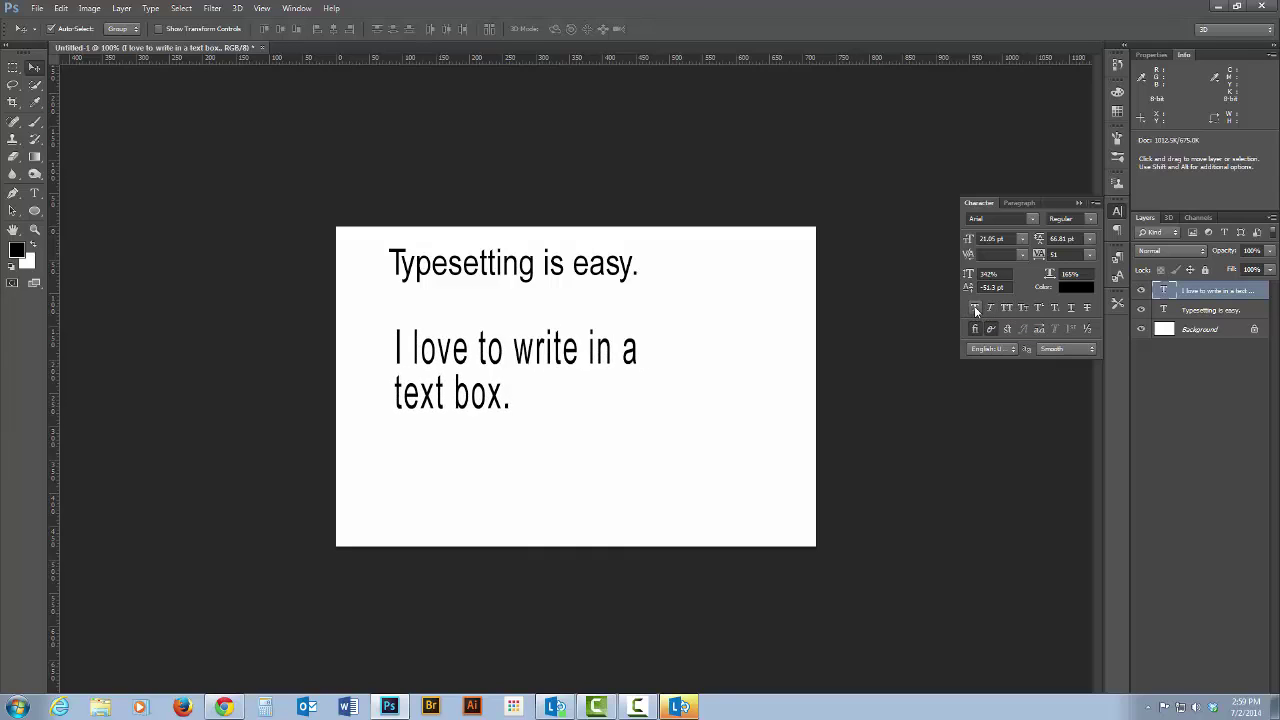
pyautogui.click(1091, 219)
pyautogui.click(1082, 248)
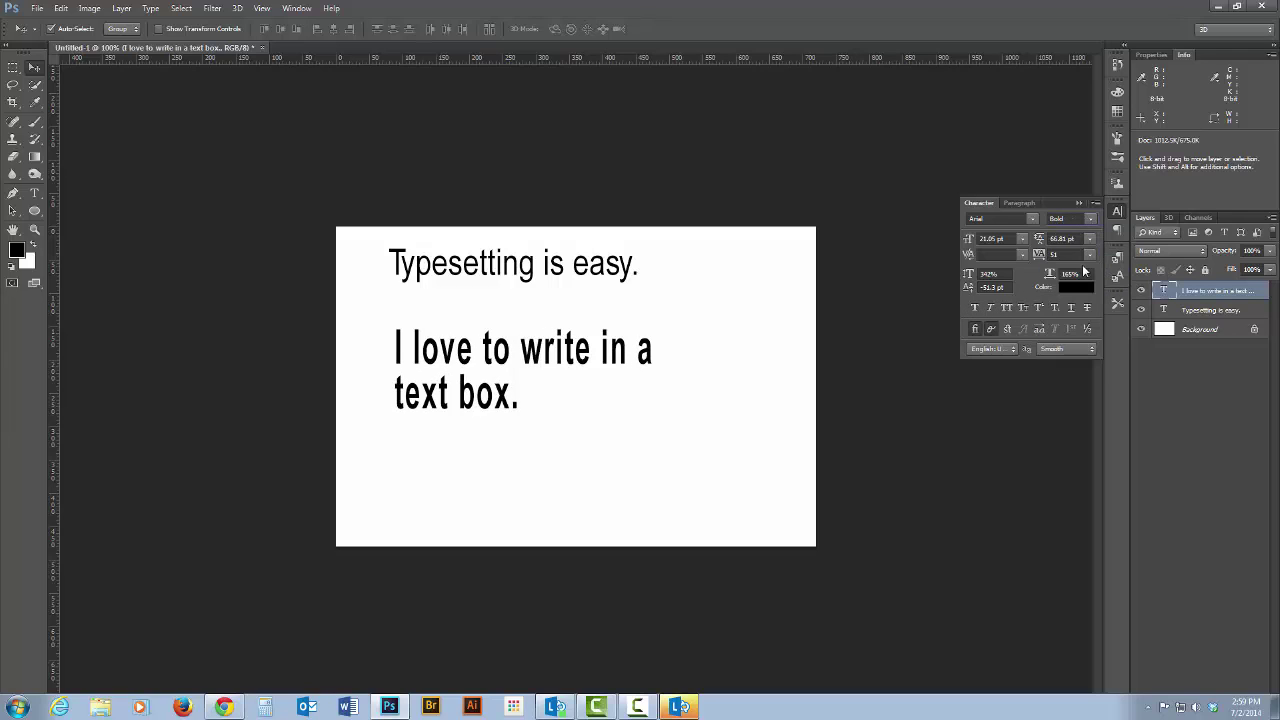
pyautogui.click(1092, 219)
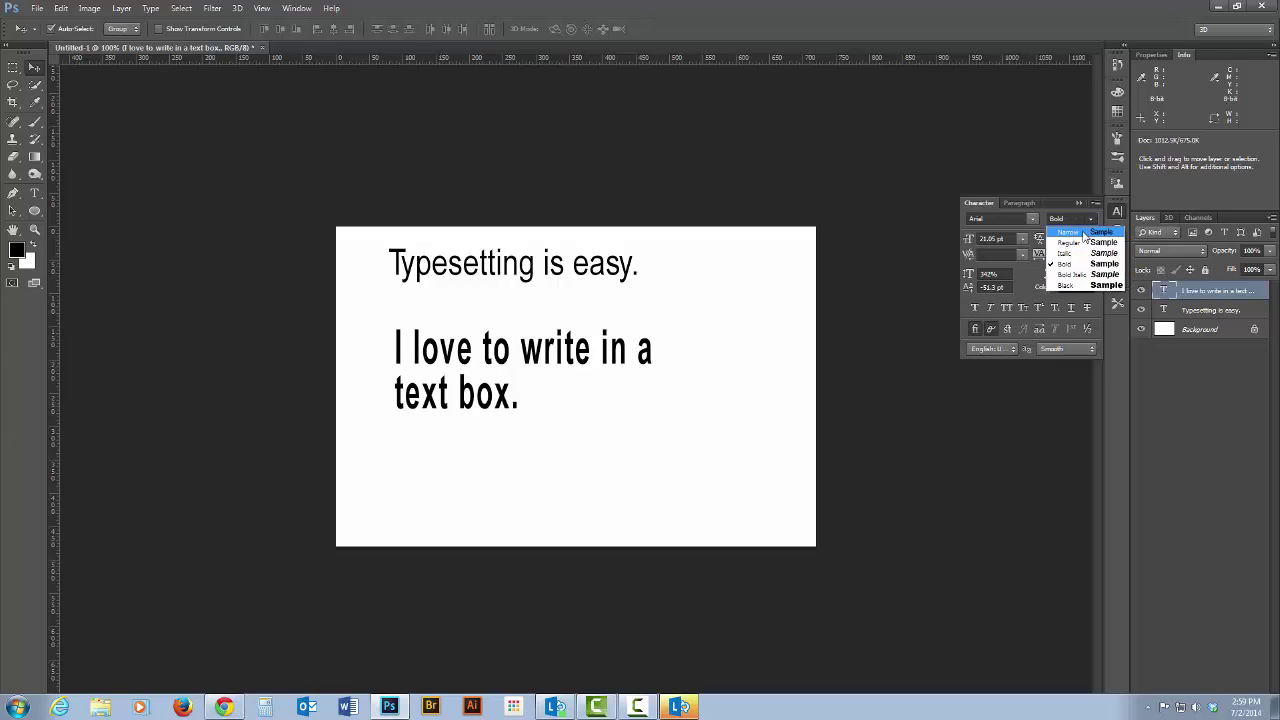
pyautogui.click(1080, 243)
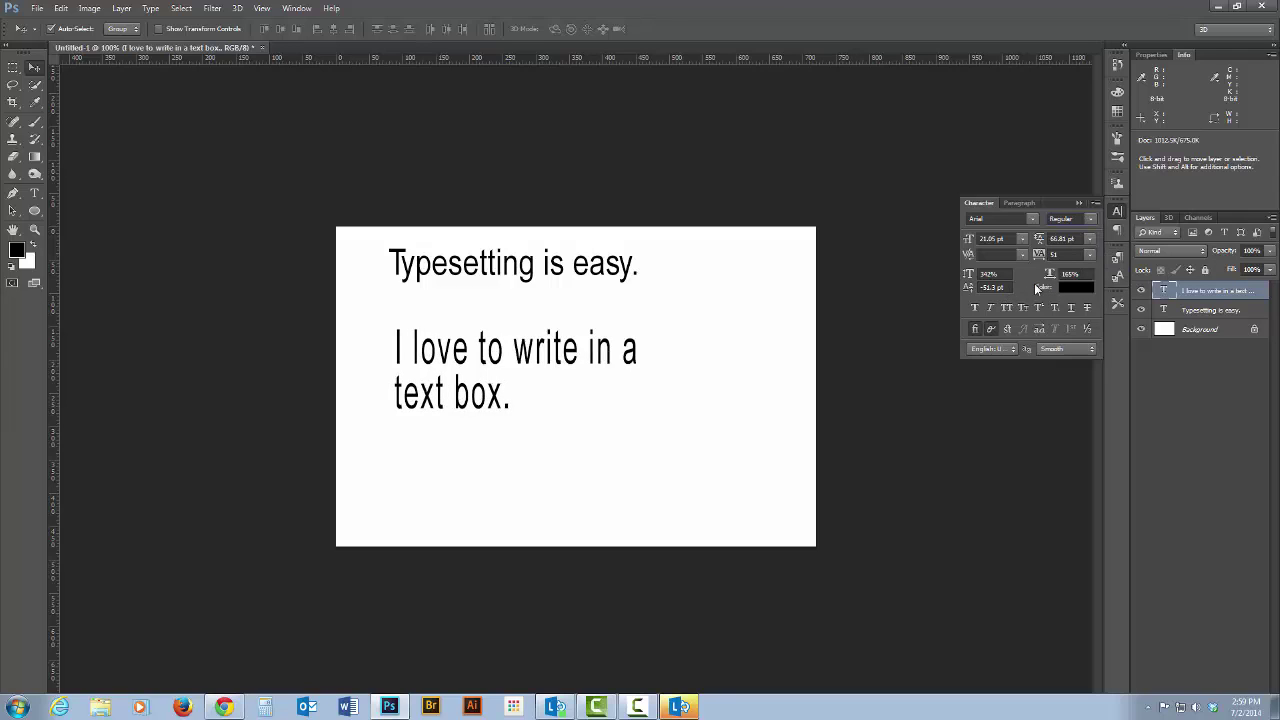
pyautogui.click(1007, 309)
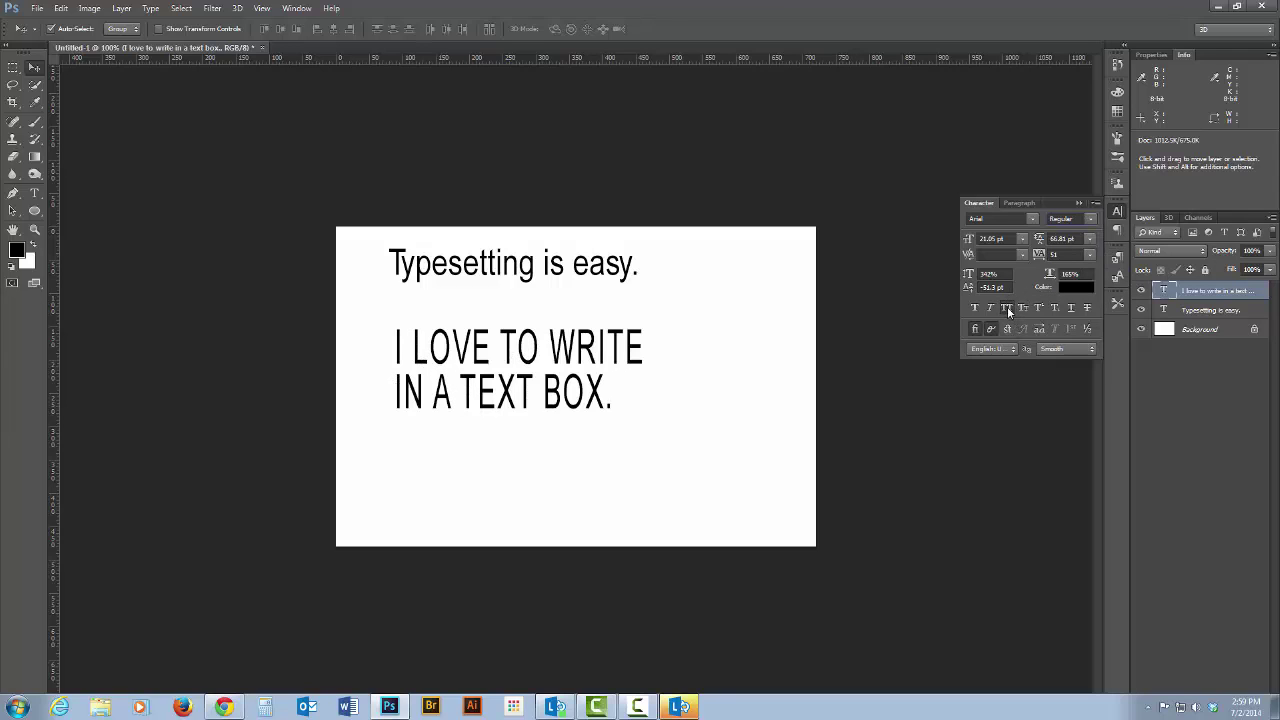
pyautogui.click(1008, 310)
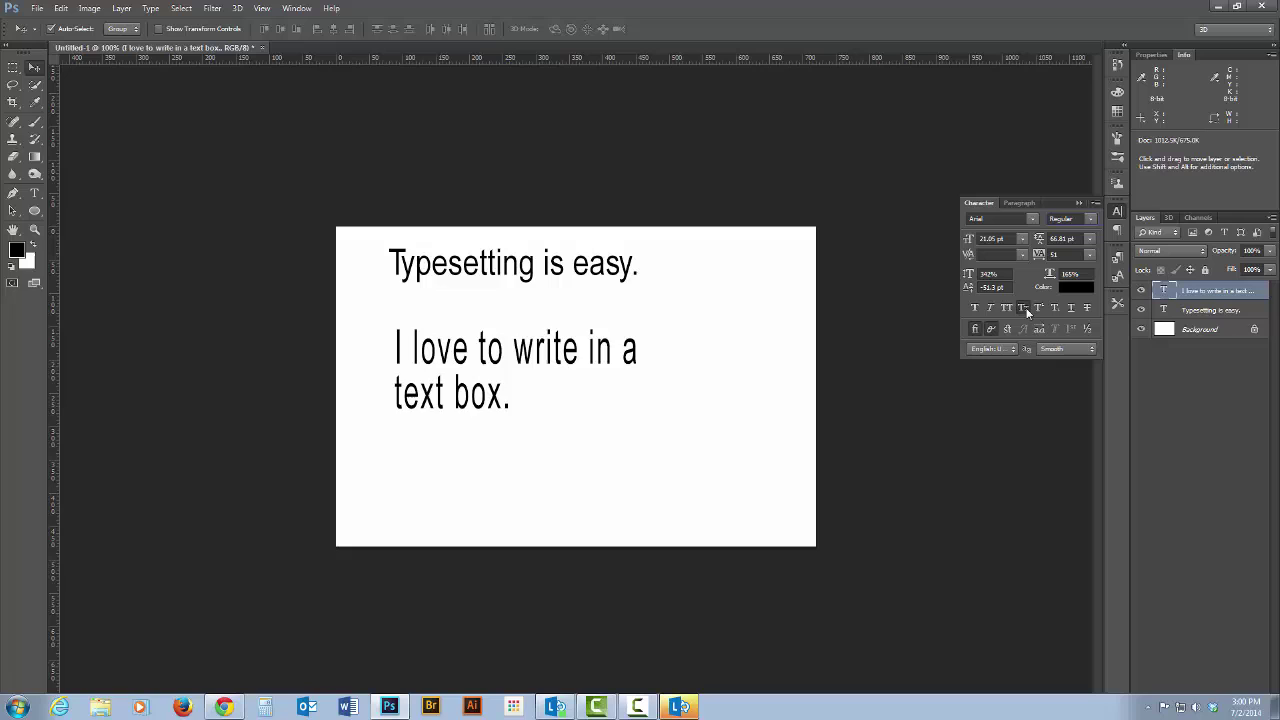
pyautogui.click(1024, 310)
pyautogui.click(1024, 310)
pyautogui.click(1040, 309)
pyautogui.click(1041, 309)
pyautogui.click(1055, 310)
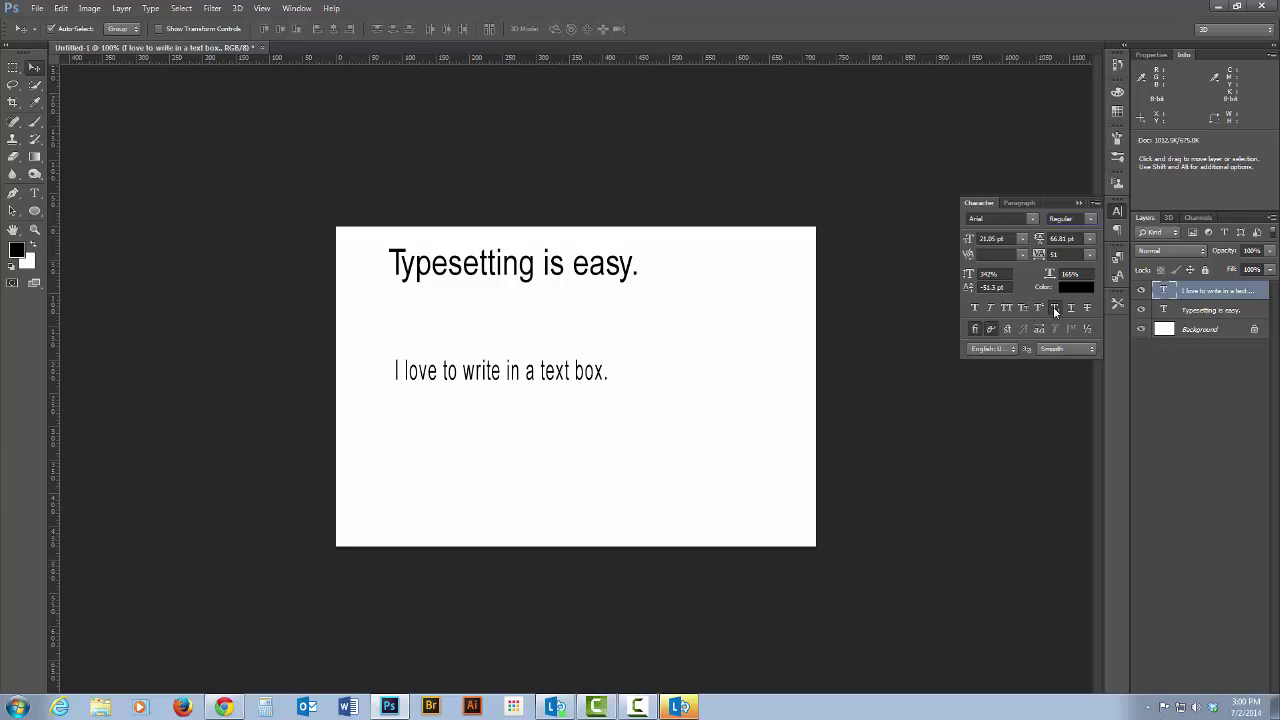
pyautogui.click(1055, 310)
pyautogui.click(1071, 309)
pyautogui.click(1071, 309)
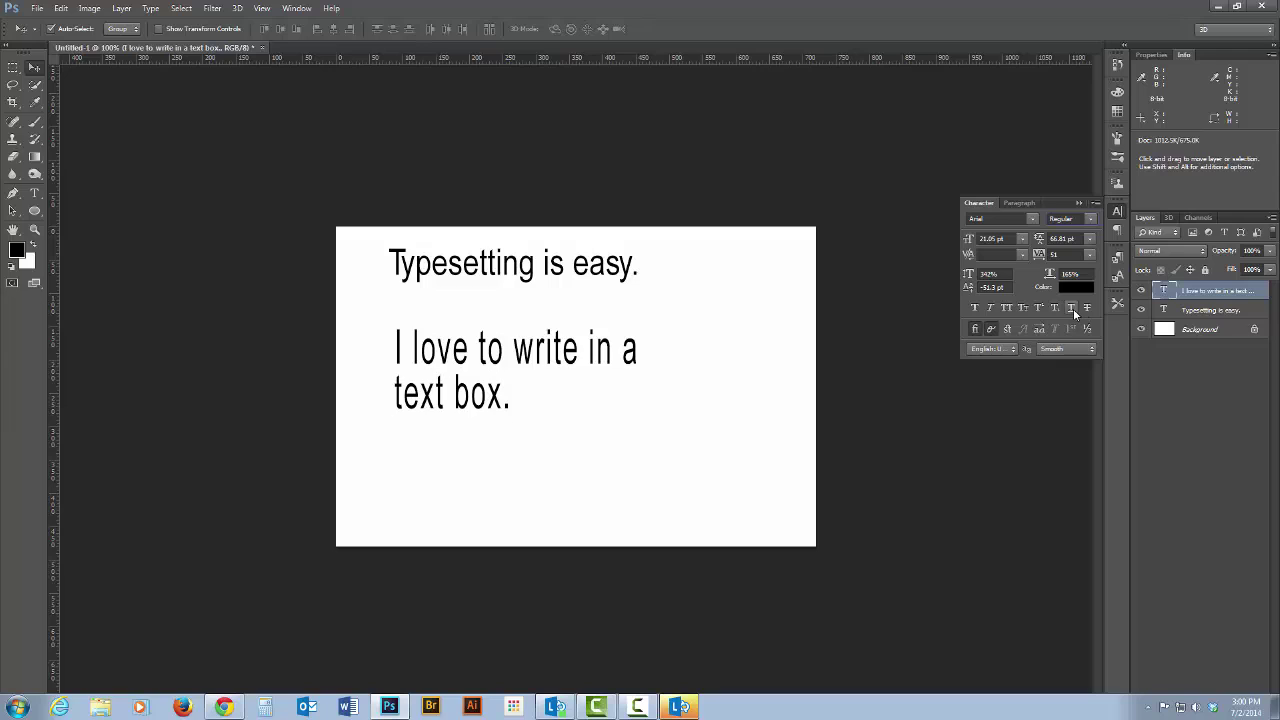
pyautogui.click(1088, 310)
pyautogui.click(1088, 310)
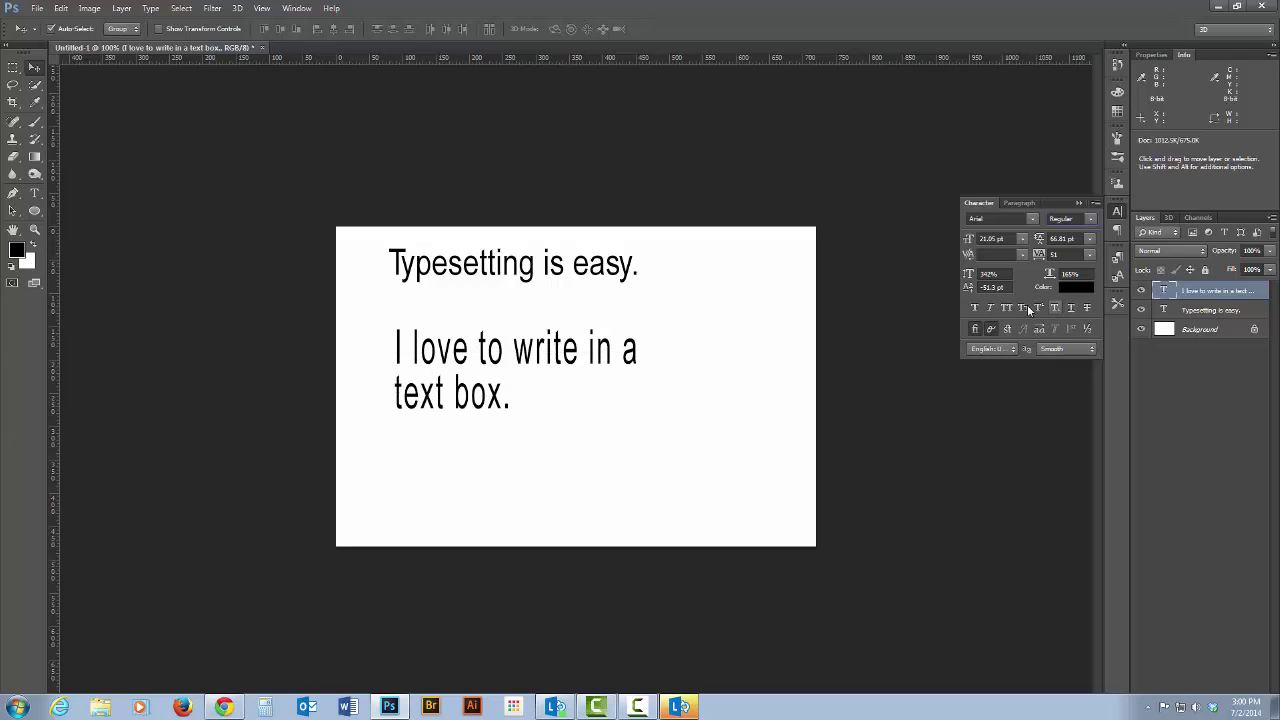